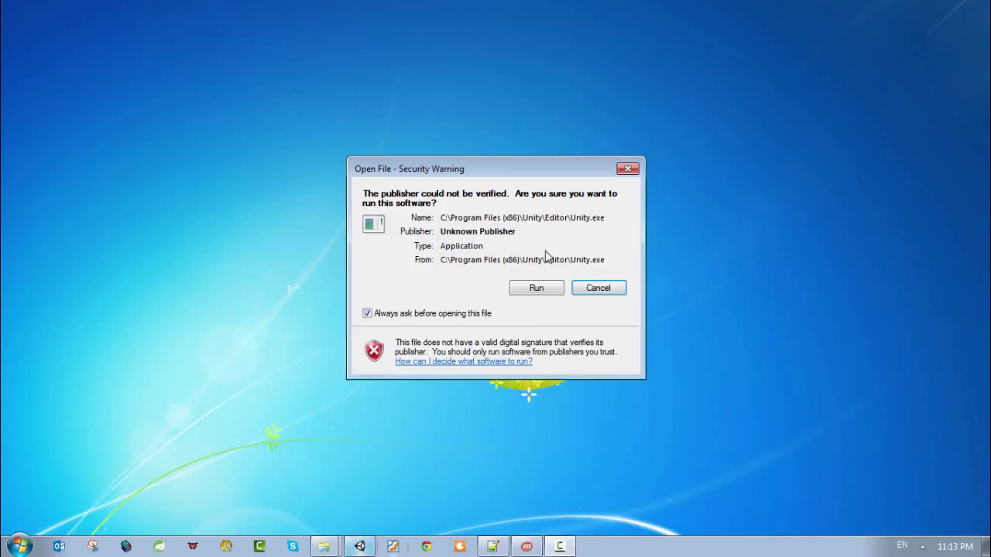
Let Unity launch past the security warning, then close the Welcome To Unity dialog.
{"action": "left_click", "coordinate": [536, 289]}
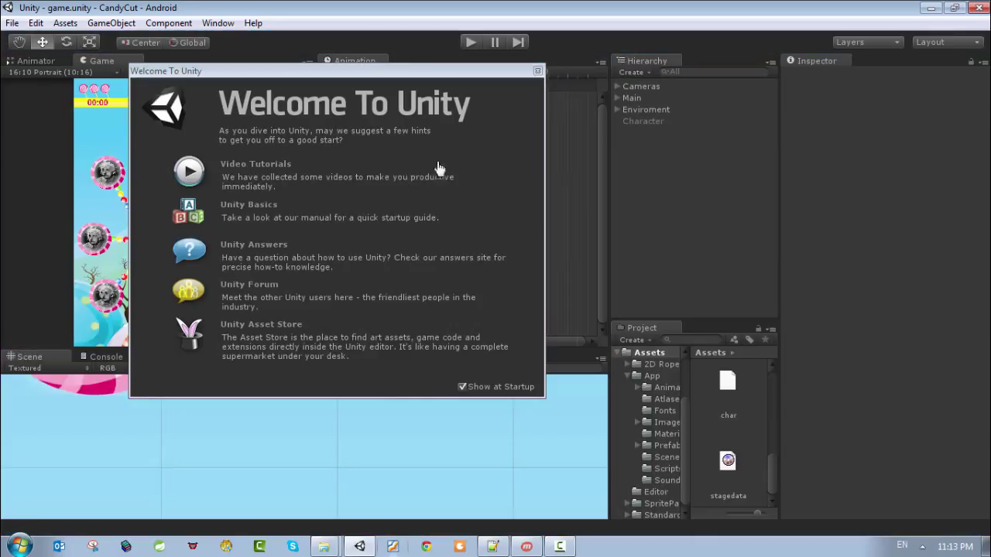
{"action": "left_click", "coordinate": [537, 71]}
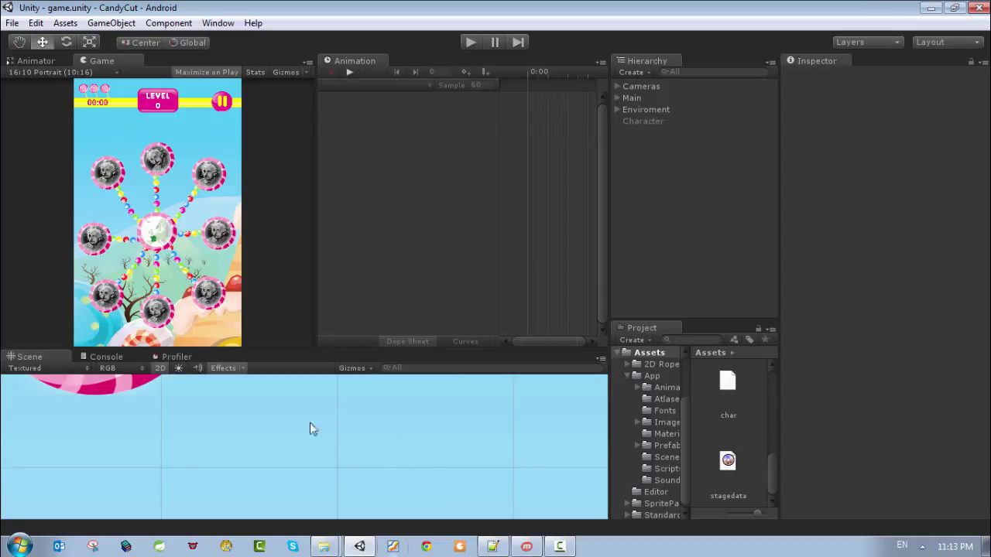
In the Giftiz Explorer window, compare the GiftizSDK_1.5.0 and GiftizSDK-UnityPlugin_1.5.0 zip archives.
{"action": "left_click", "coordinate": [325, 547]}
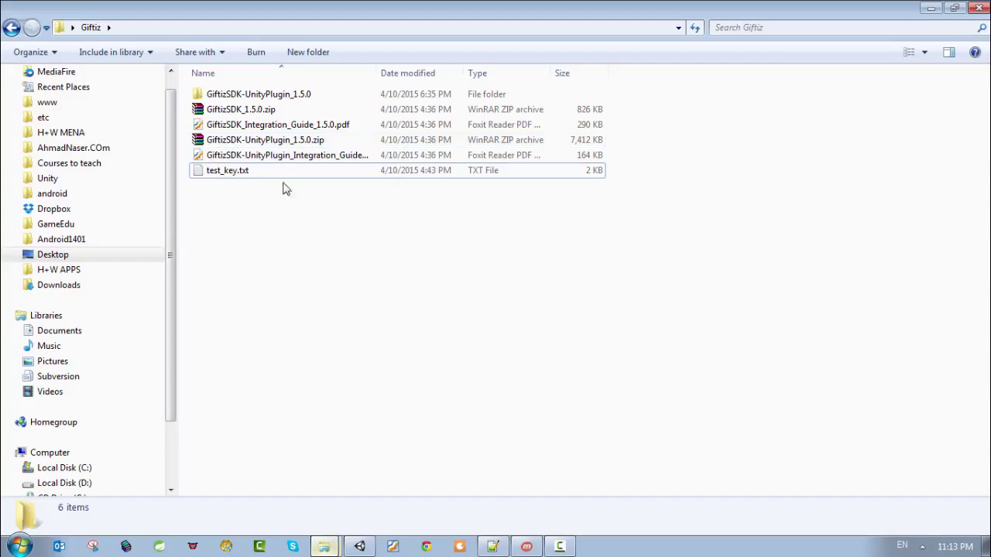
{"action": "left_click", "coordinate": [256, 109]}
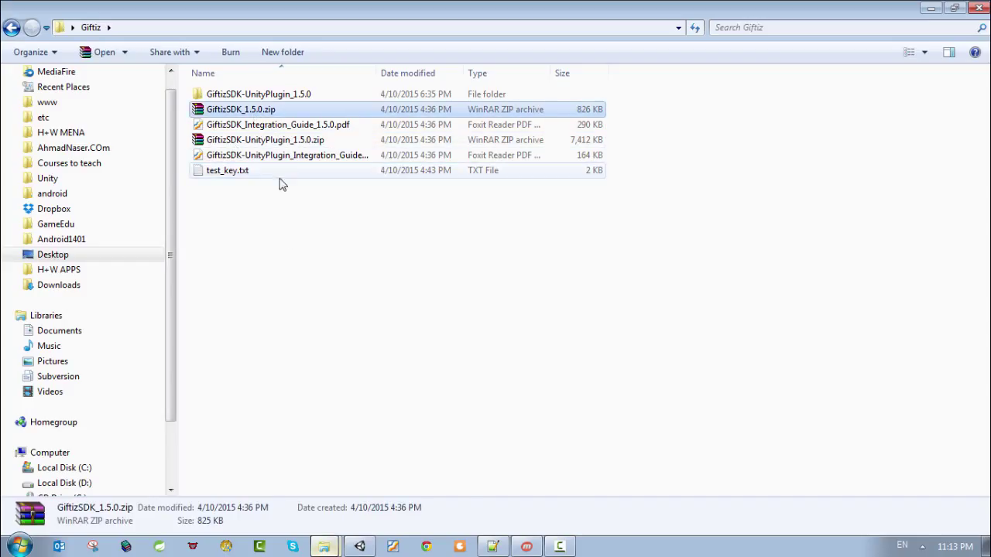
{"action": "left_click", "coordinate": [271, 146]}
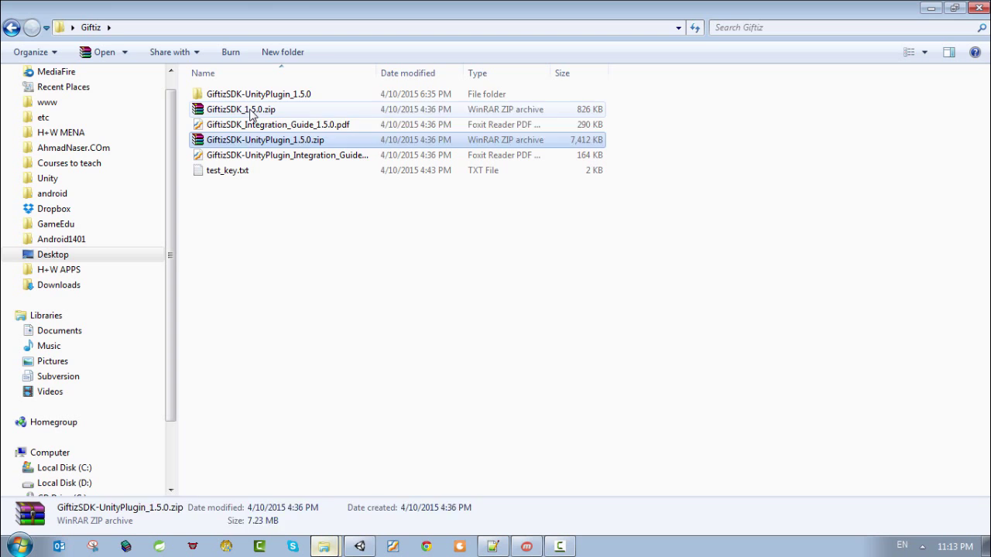
{"action": "left_click", "coordinate": [254, 112]}
{"action": "left_click", "coordinate": [279, 212]}
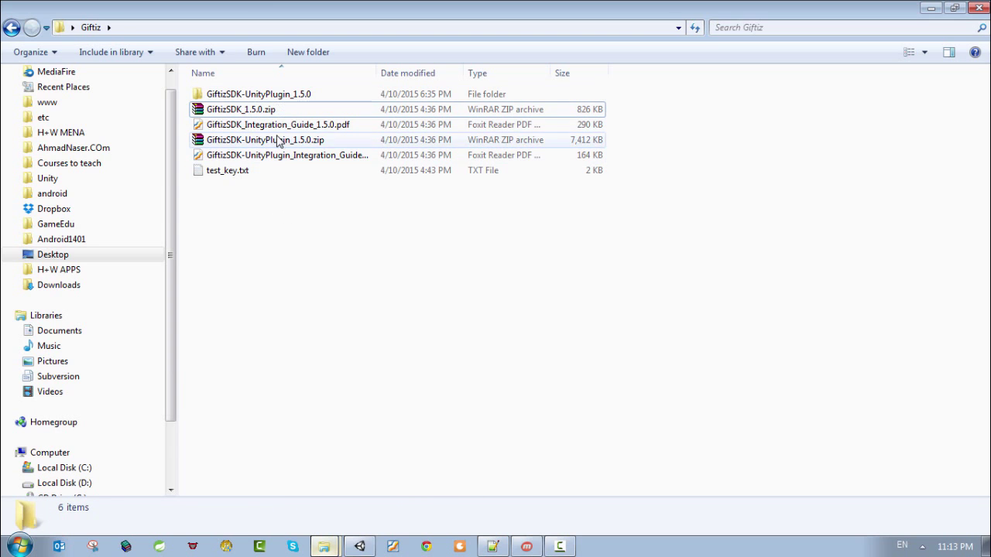
{"action": "left_click", "coordinate": [250, 141]}
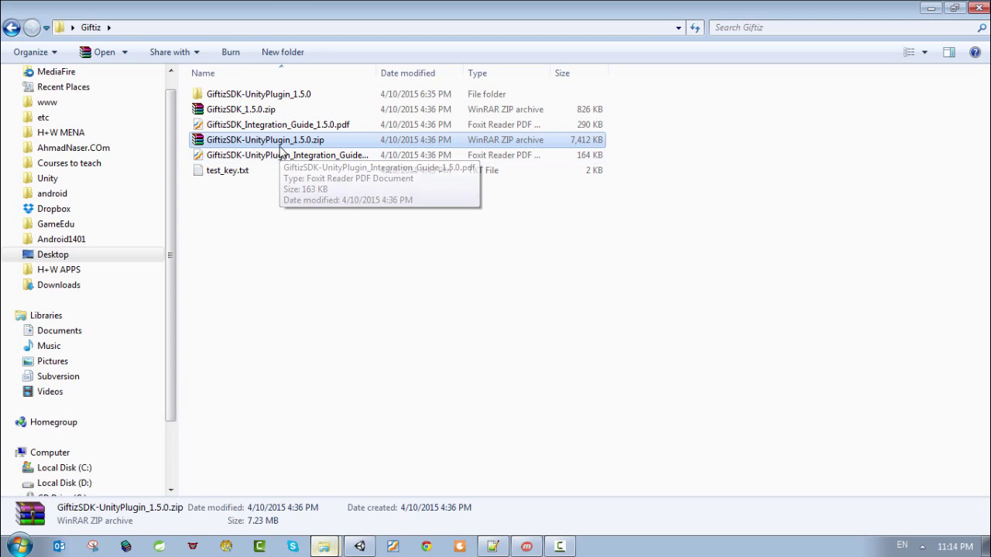
Open the GiftizSDK-UnityPlugin_1.5.0 folder and select all six items inside.
{"action": "left_click", "coordinate": [297, 188]}
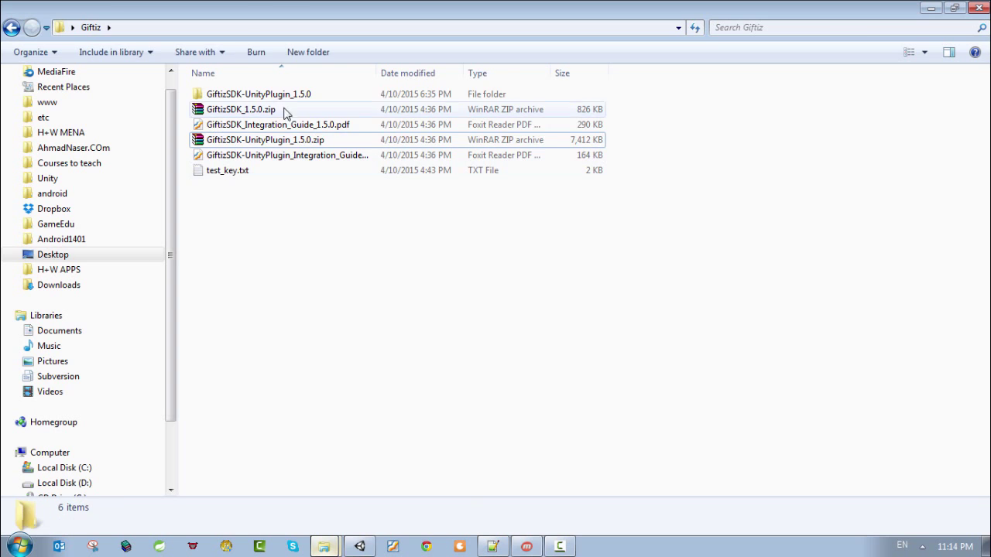
{"action": "double_click", "coordinate": [261, 94]}
{"action": "left_click_drag", "start_coordinate": [411, 272], "coordinate": [226, 85]}
Browse the Customize folder's Sources, Border_white and Border_no icon folders.
{"action": "left_click", "coordinate": [355, 268]}
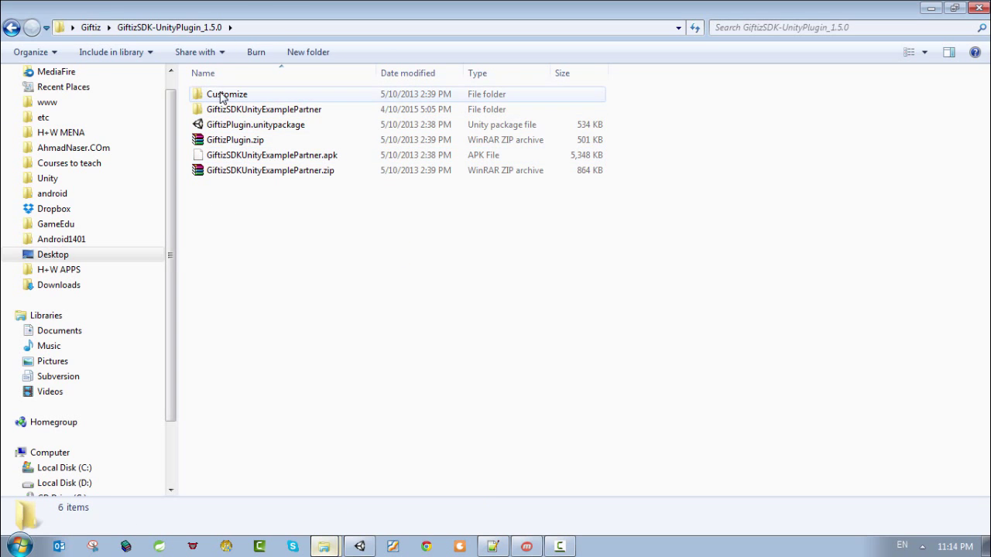
{"action": "double_click", "coordinate": [222, 95]}
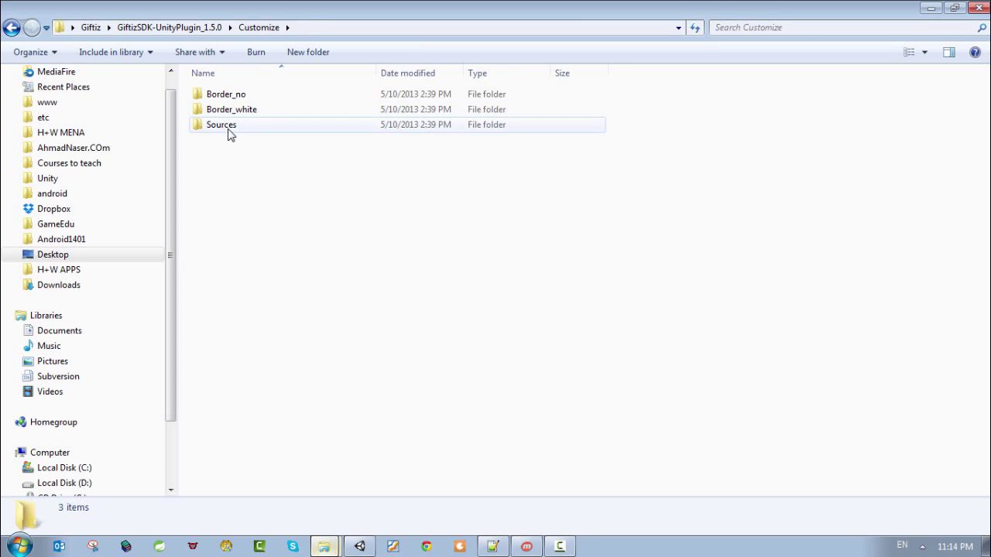
{"action": "double_click", "coordinate": [225, 126]}
{"action": "left_click", "coordinate": [251, 31]}
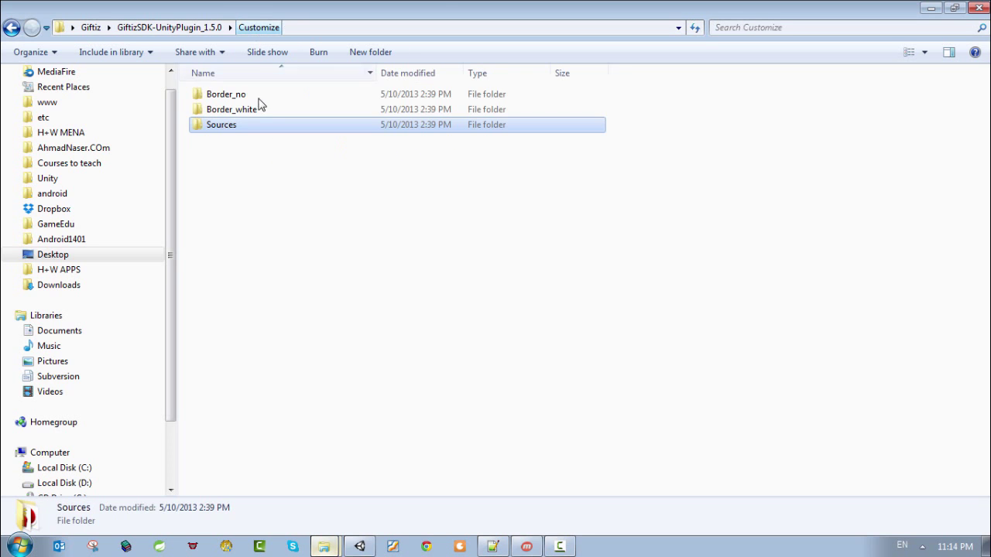
{"action": "double_click", "coordinate": [238, 106]}
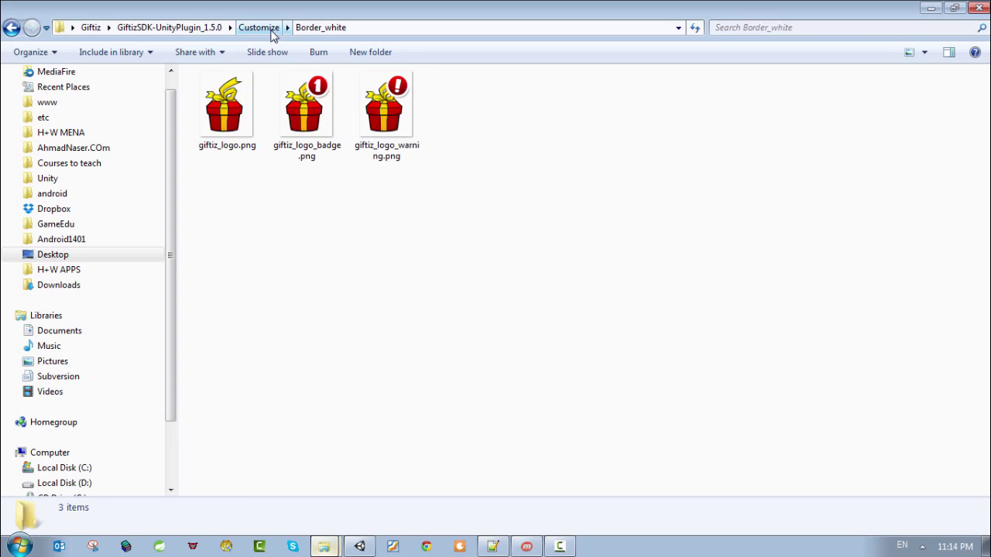
{"action": "left_click", "coordinate": [271, 30]}
{"action": "double_click", "coordinate": [255, 94]}
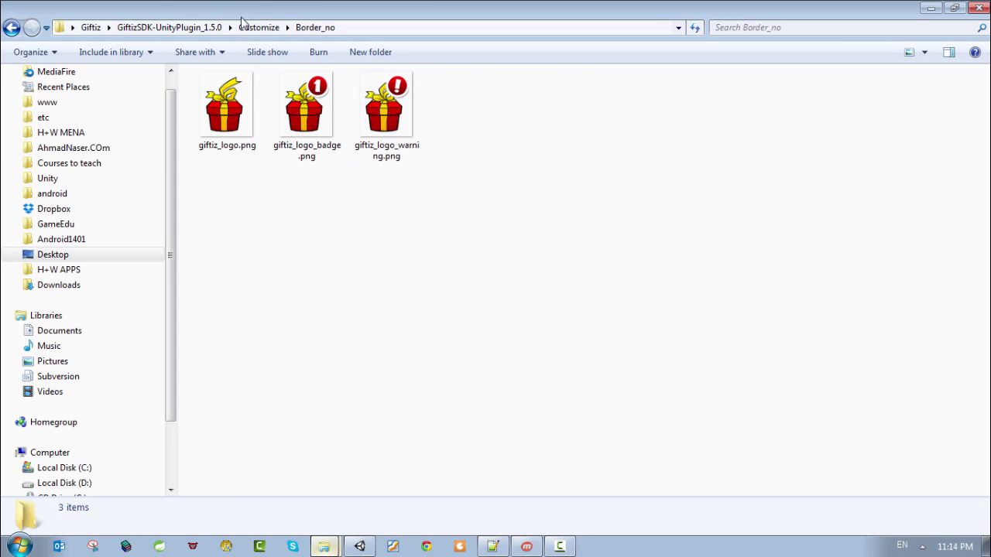
{"action": "left_click", "coordinate": [259, 28]}
{"action": "left_click", "coordinate": [259, 111]}
{"action": "left_click", "coordinate": [255, 124]}
{"action": "double_click", "coordinate": [257, 124]}
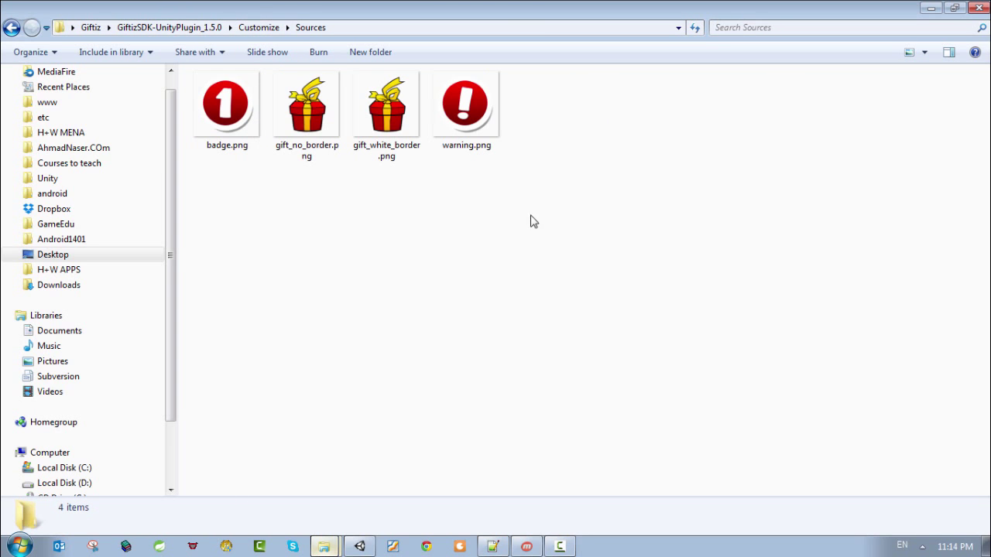
{"action": "left_click", "coordinate": [273, 29]}
Look at the giftiz_logo_badge and giftiz_logo.png images, check Border_no, and return to the plugin folder.
{"action": "left_click", "coordinate": [265, 113]}
{"action": "double_click", "coordinate": [266, 113]}
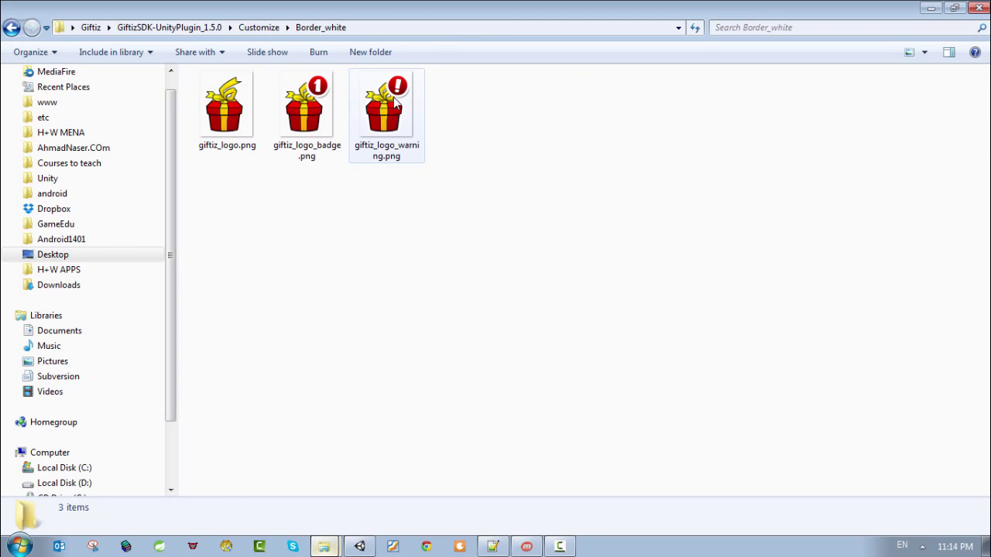
{"action": "left_click", "coordinate": [306, 108]}
{"action": "left_click", "coordinate": [255, 146]}
{"action": "left_click", "coordinate": [283, 205]}
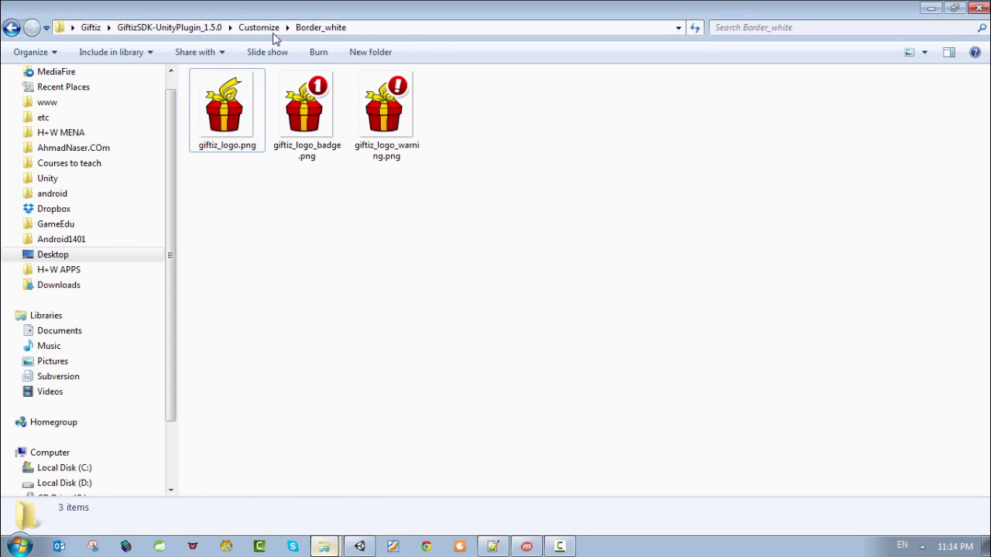
{"action": "left_click", "coordinate": [263, 30]}
{"action": "left_click", "coordinate": [232, 95]}
{"action": "double_click", "coordinate": [233, 95]}
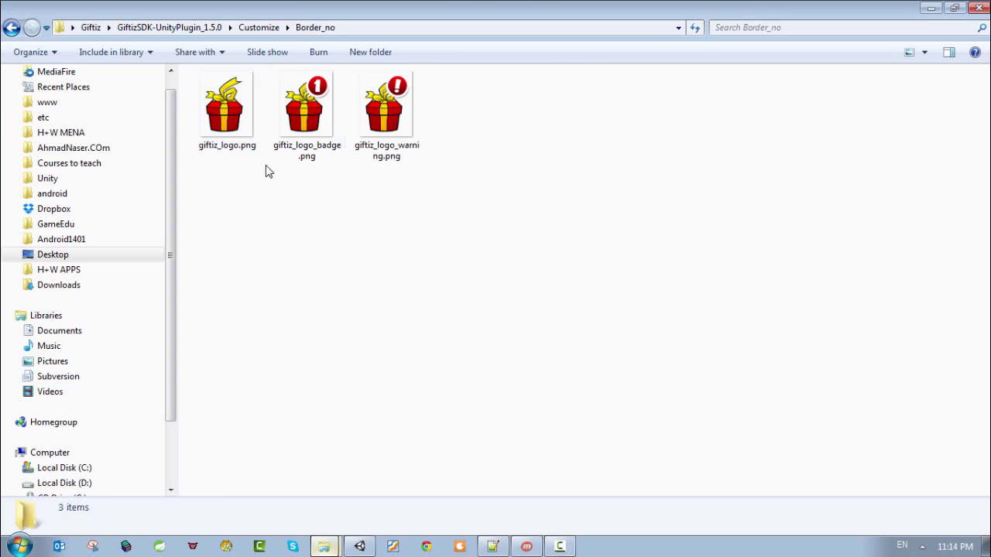
{"action": "left_click", "coordinate": [246, 29]}
{"action": "left_click", "coordinate": [170, 28]}
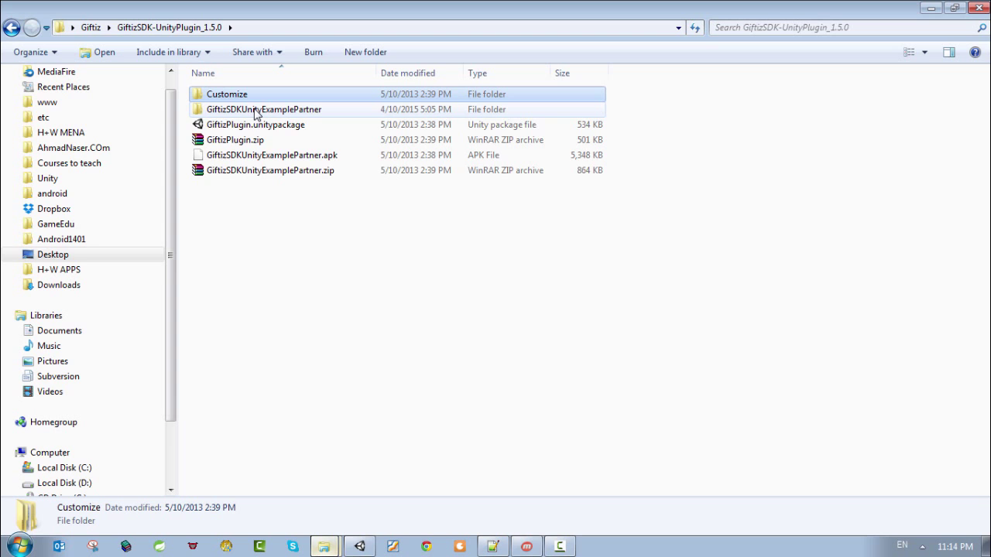
Browse the GiftizSDKUnityExamplePartner project's Assets, Scenes and Scripts folders.
{"action": "double_click", "coordinate": [250, 110]}
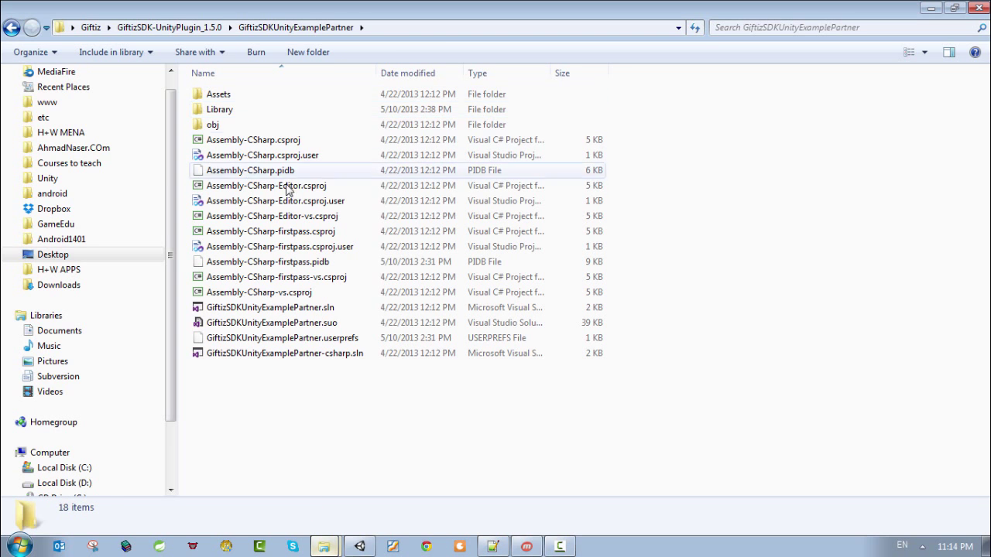
{"action": "double_click", "coordinate": [225, 96]}
{"action": "double_click", "coordinate": [223, 126]}
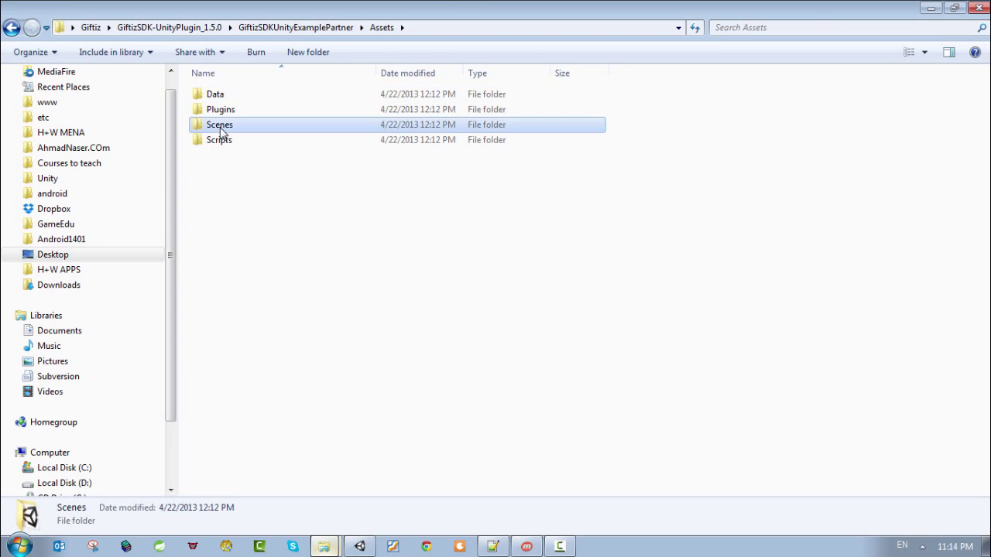
{"action": "left_click", "coordinate": [12, 28]}
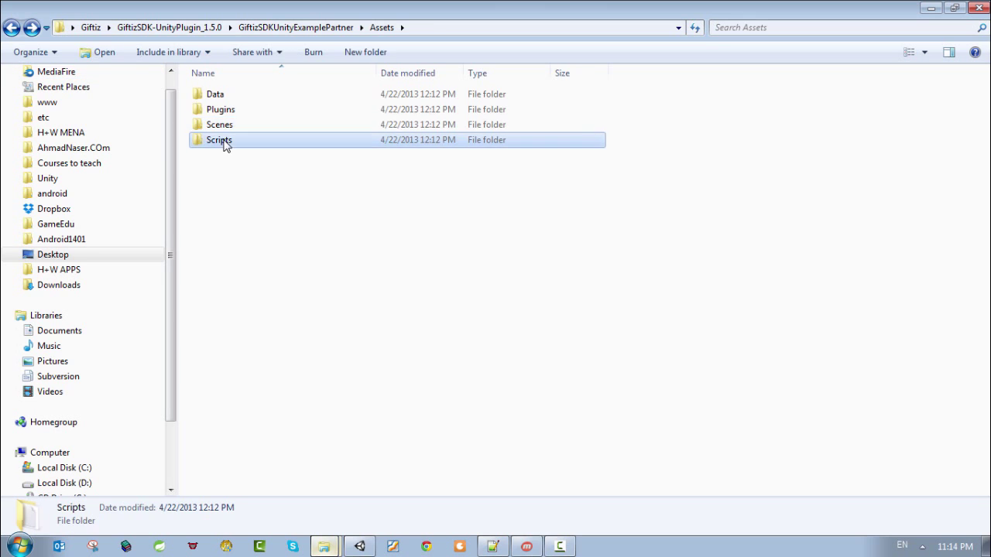
{"action": "double_click", "coordinate": [223, 141]}
{"action": "left_click", "coordinate": [12, 27]}
{"action": "left_click", "coordinate": [12, 27]}
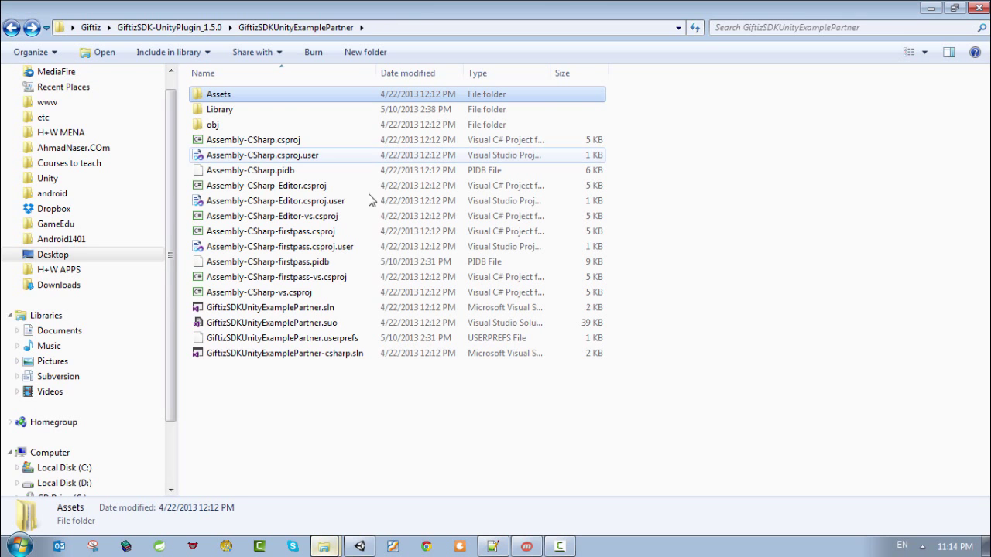
{"action": "left_click", "coordinate": [205, 28]}
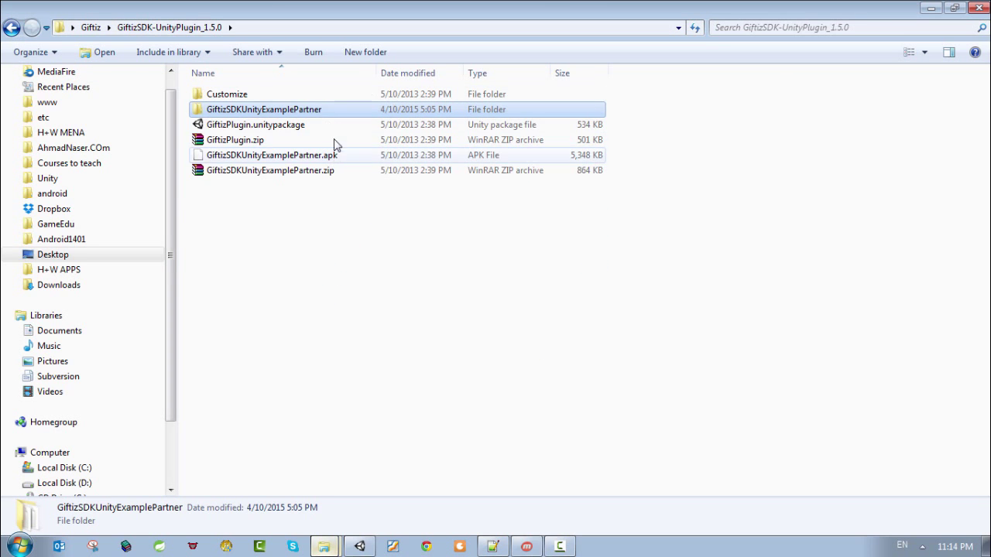
Select GiftizPlugin.unitypackage in the plugin folder and bring Unity back to the front.
{"action": "left_click", "coordinate": [365, 209]}
{"action": "left_click", "coordinate": [252, 124]}
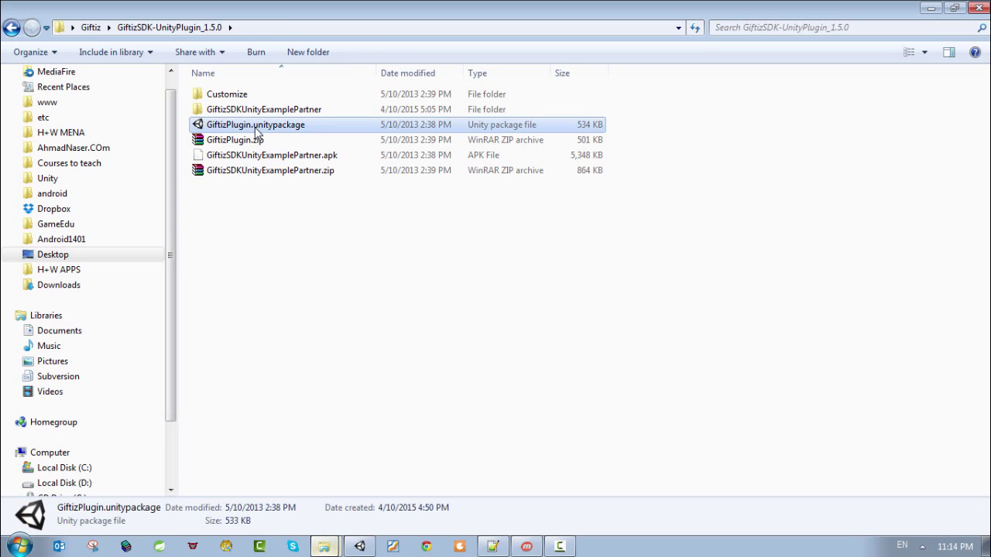
{"action": "left_click", "coordinate": [359, 548]}
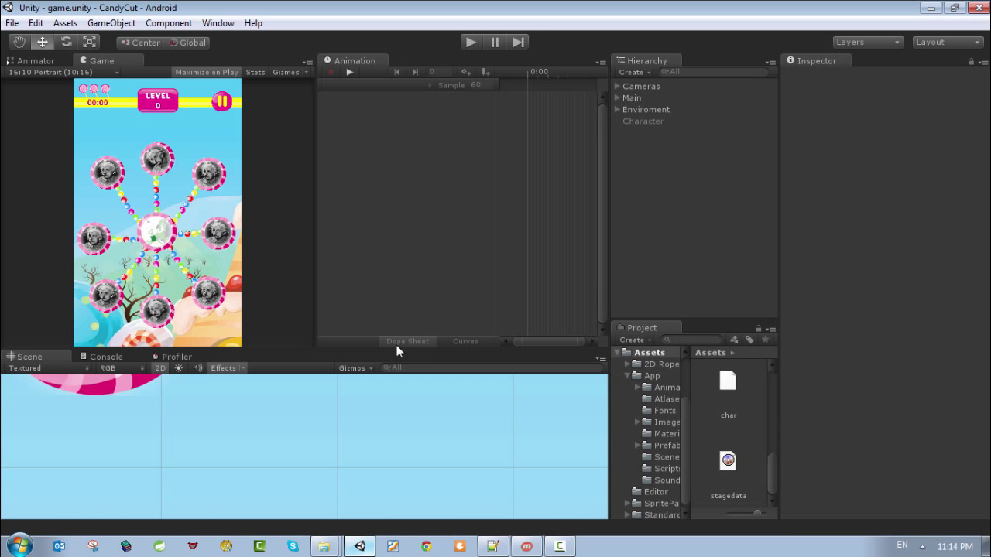
Open CandyCut's main scene from Assets > App > Scenes, test-run it, then minimise Unity.
{"action": "left_click", "coordinate": [665, 457]}
{"action": "scroll", "coordinate": [741, 429], "scroll_direction": "up", "scroll_amount": 3}
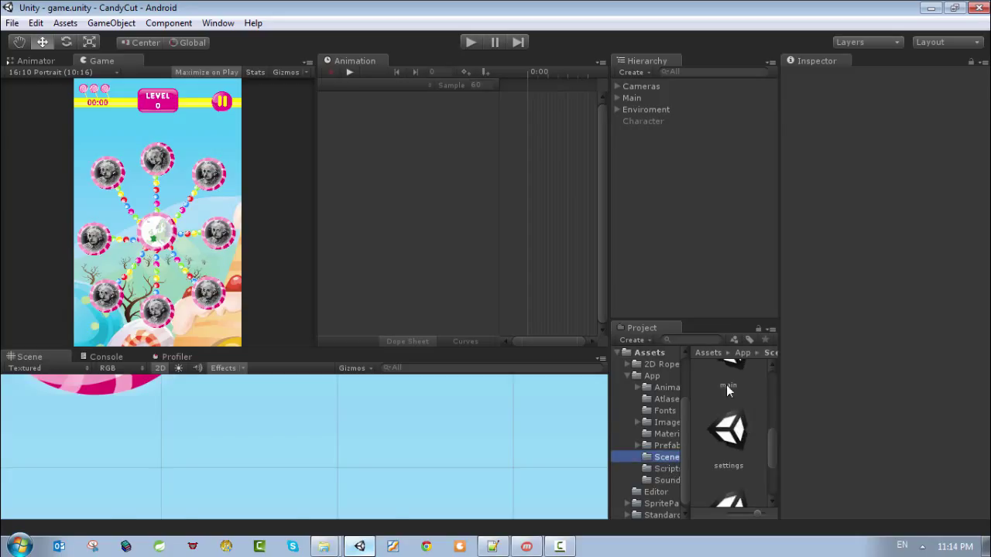
{"action": "double_click", "coordinate": [729, 407]}
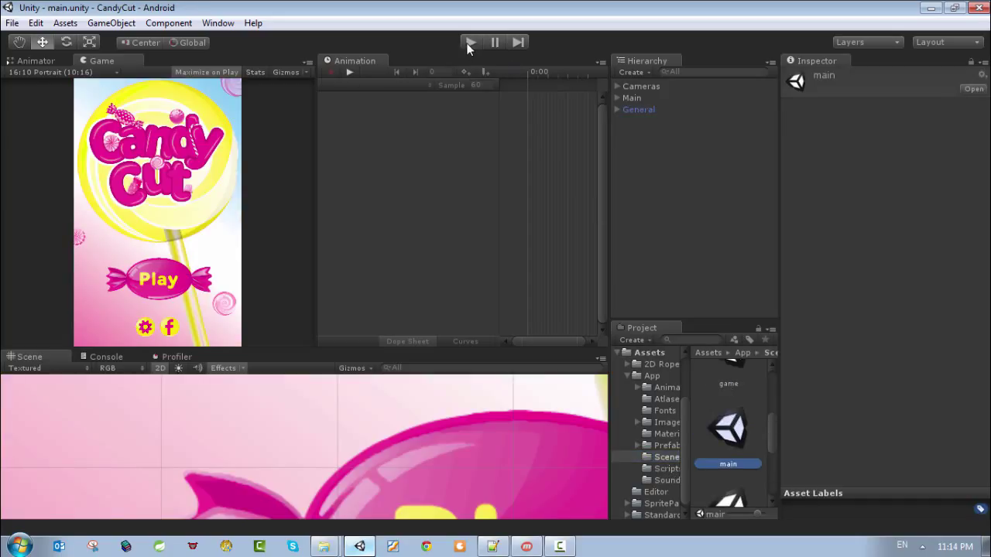
{"action": "left_click", "coordinate": [469, 45]}
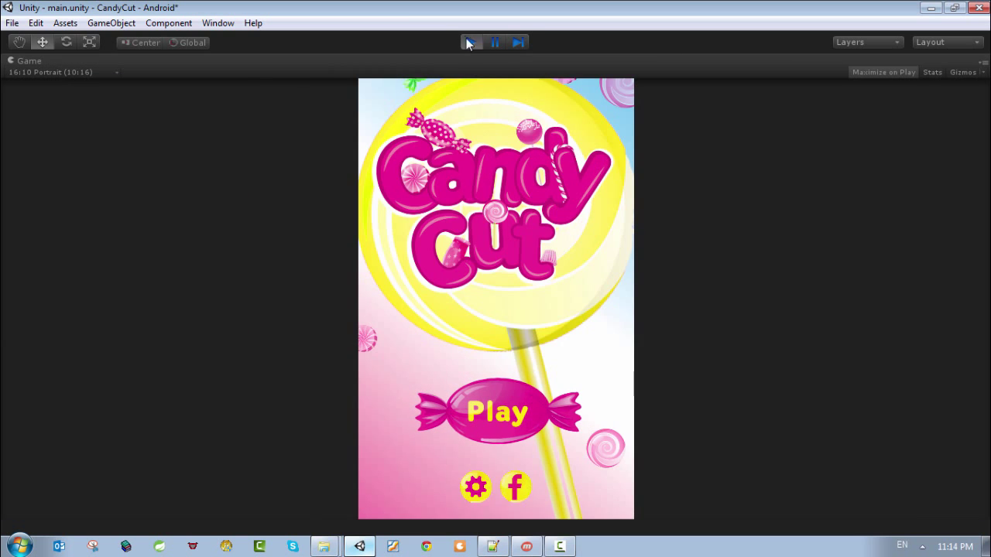
{"action": "left_click", "coordinate": [474, 43]}
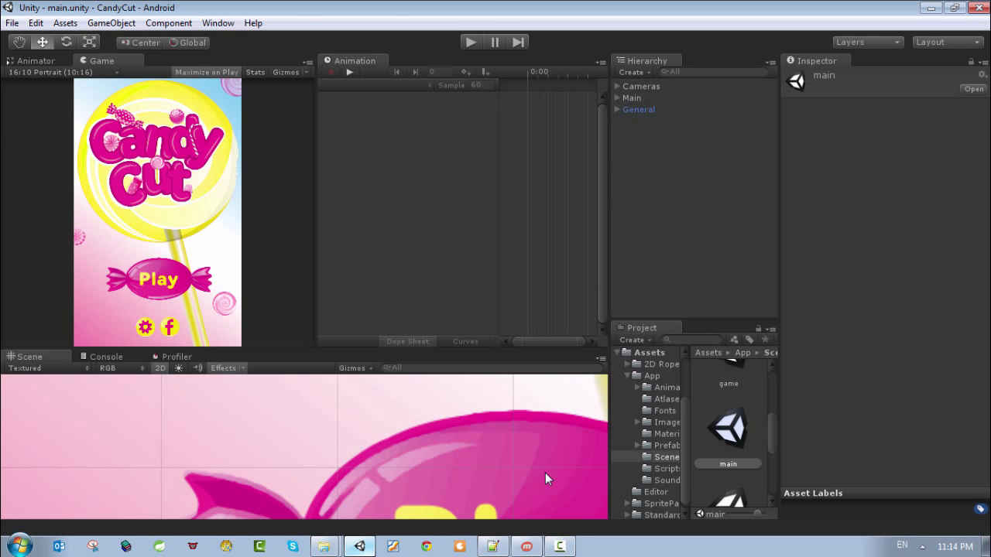
{"action": "left_click", "coordinate": [933, 7]}
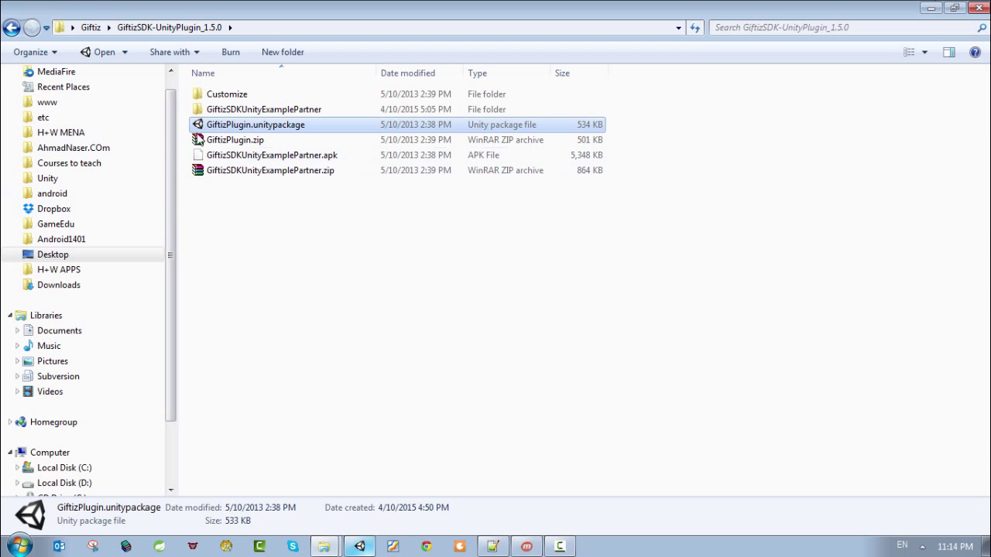
Open GiftizPlugin.unitypackage from Explorer and import all of its assets into CandyCut.
{"action": "double_click", "coordinate": [255, 126]}
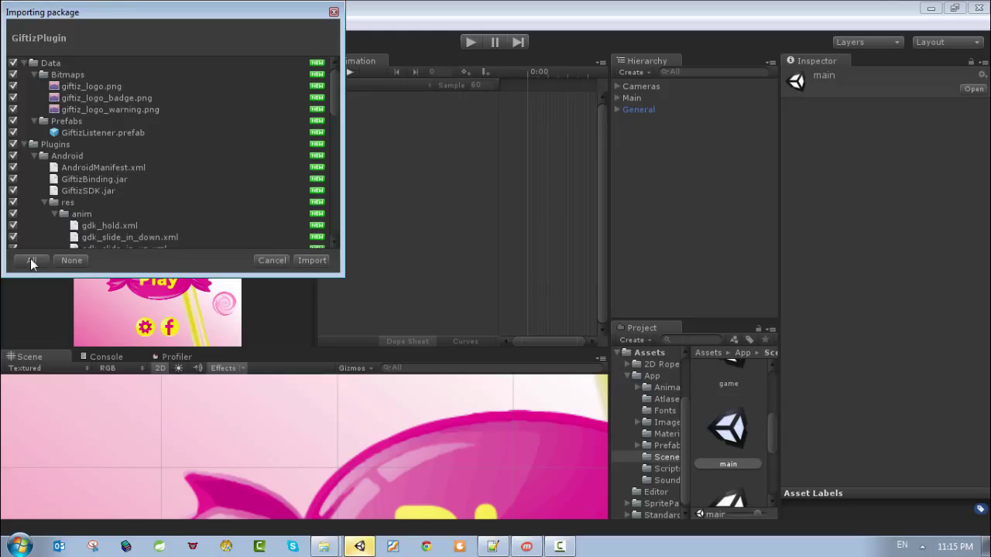
{"action": "left_click", "coordinate": [312, 260]}
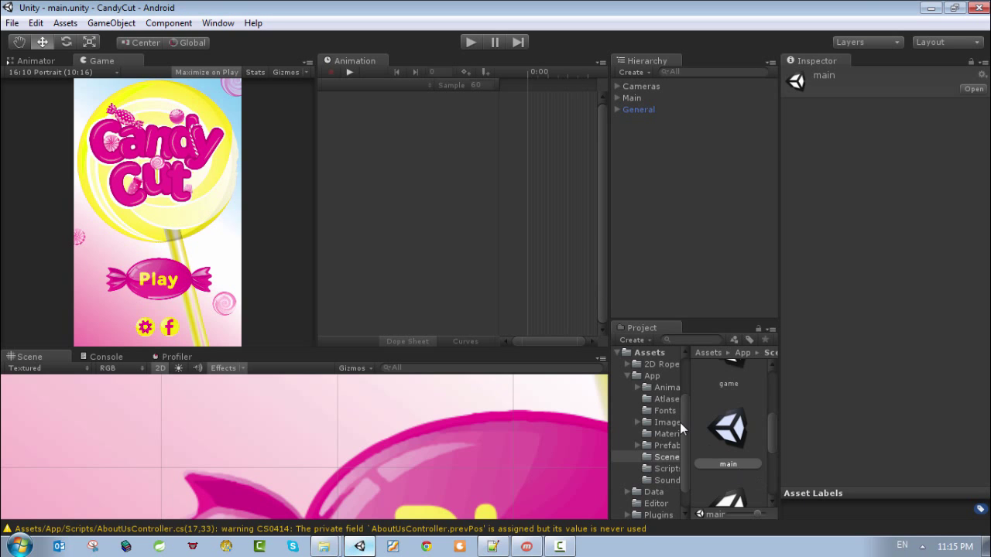
Drag the splitter left of the Hierarchy to widen the Hierarchy and Project panels.
{"action": "left_click_drag", "start_coordinate": [605, 389], "coordinate": [470, 378]}
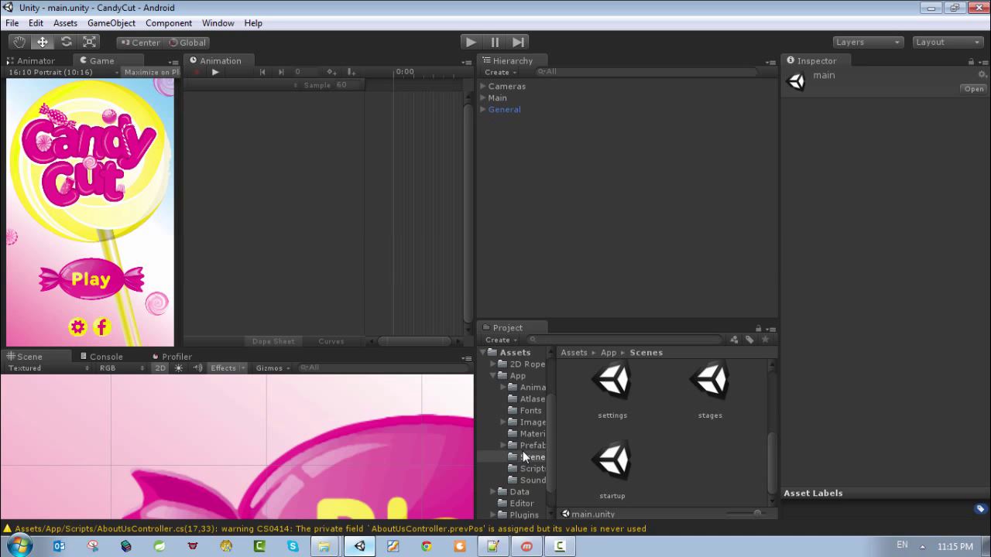
{"action": "scroll", "coordinate": [521, 445], "scroll_direction": "down", "scroll_amount": 1}
{"action": "scroll", "coordinate": [525, 436], "scroll_direction": "up", "scroll_amount": 3}
{"action": "scroll", "coordinate": [527, 456], "scroll_direction": "down", "scroll_amount": 3}
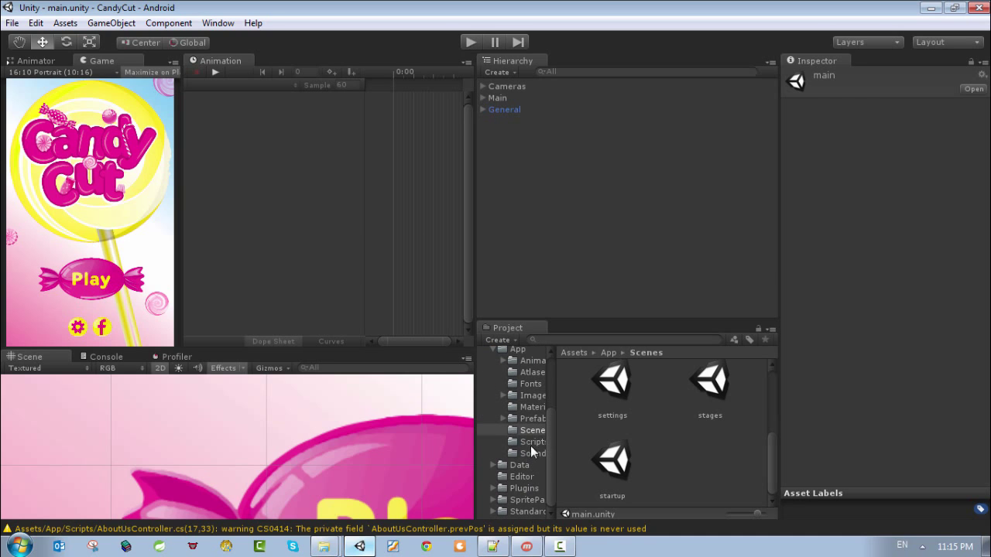
{"action": "scroll", "coordinate": [531, 447], "scroll_direction": "up", "scroll_amount": 1}
{"action": "scroll", "coordinate": [529, 424], "scroll_direction": "down", "scroll_amount": 1}
Minimise Unity and browse to GiftizSDKUnityExamplePartner > Assets > Scenes in Explorer.
{"action": "left_click", "coordinate": [527, 431]}
{"action": "left_click", "coordinate": [931, 10]}
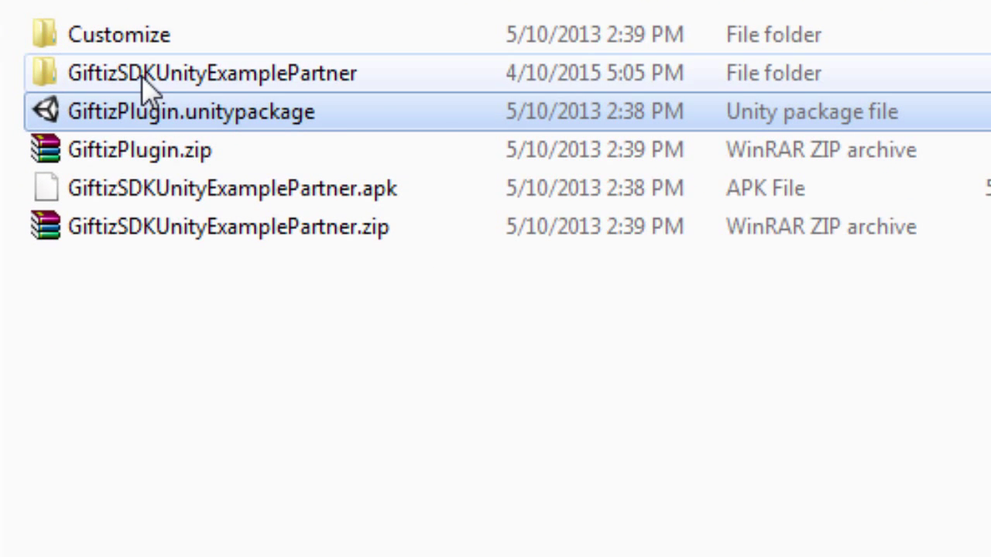
{"action": "left_click", "coordinate": [268, 78]}
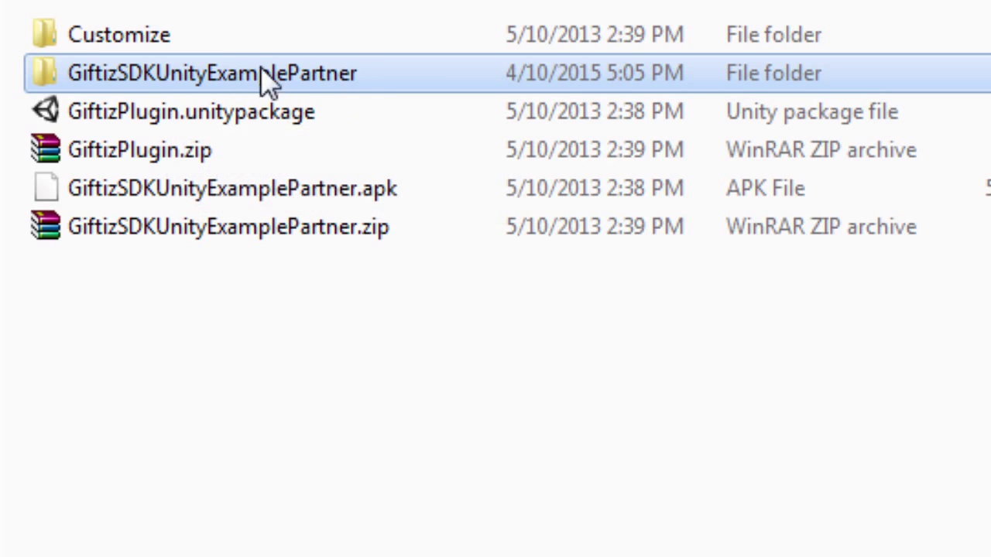
{"action": "double_click", "coordinate": [325, 76]}
{"action": "double_click", "coordinate": [67, 48]}
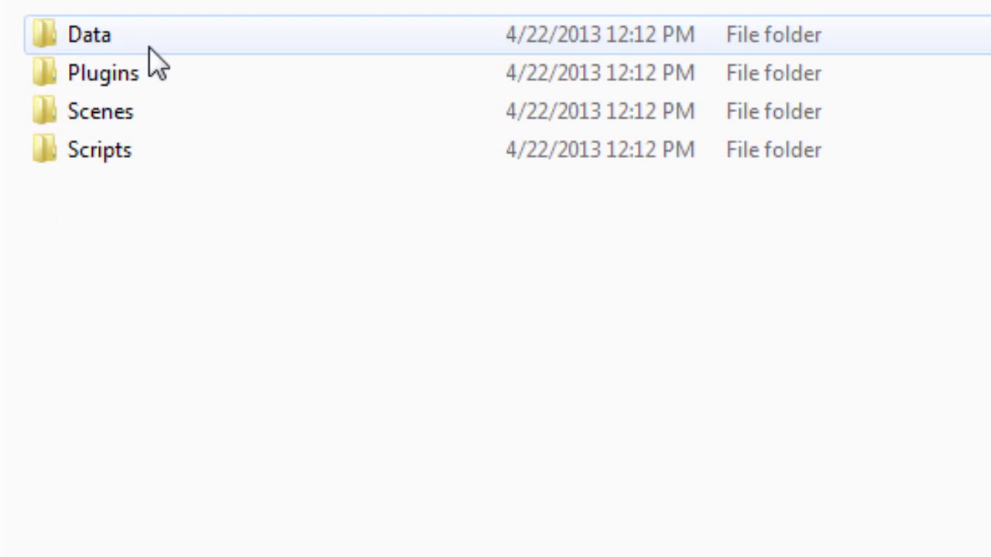
{"action": "double_click", "coordinate": [117, 111]}
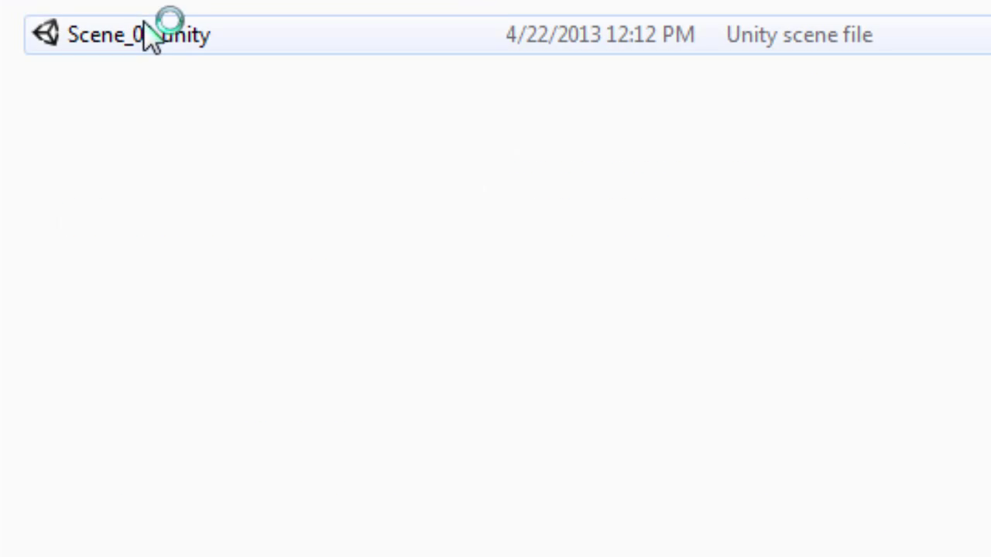
Copy the Scene_01.unity file from the example's Scenes folder.
{"action": "left_click", "coordinate": [185, 43]}
{"action": "right_click", "coordinate": [127, 46]}
{"action": "left_click", "coordinate": [115, 92]}
{"action": "left_click", "coordinate": [161, 48]}
{"action": "right_click", "coordinate": [161, 48]}
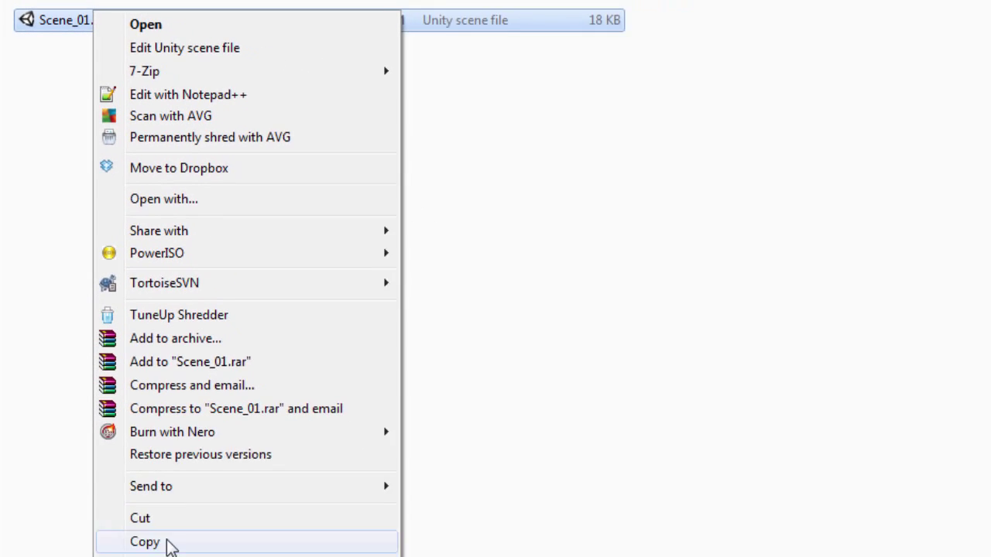
{"action": "left_click", "coordinate": [144, 500]}
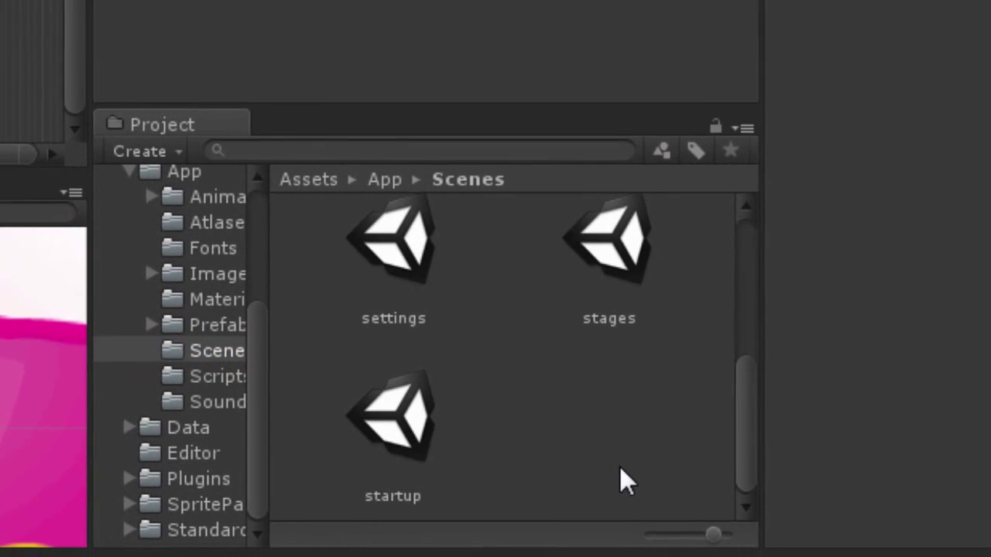
Drag the copied Scene_01.unity file into the Project panel's Scenes folder.
{"action": "right_click", "coordinate": [619, 466]}
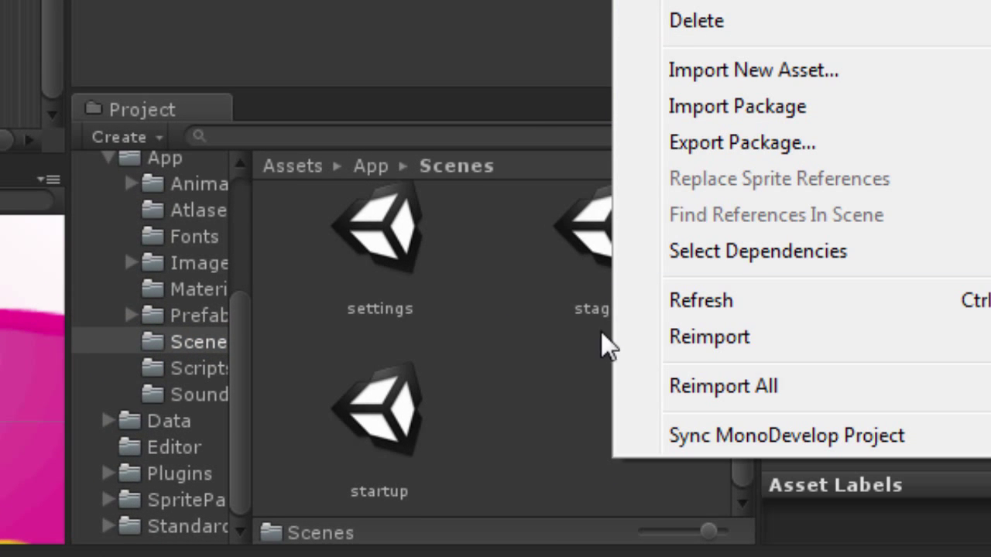
{"action": "key", "text": "Escape"}
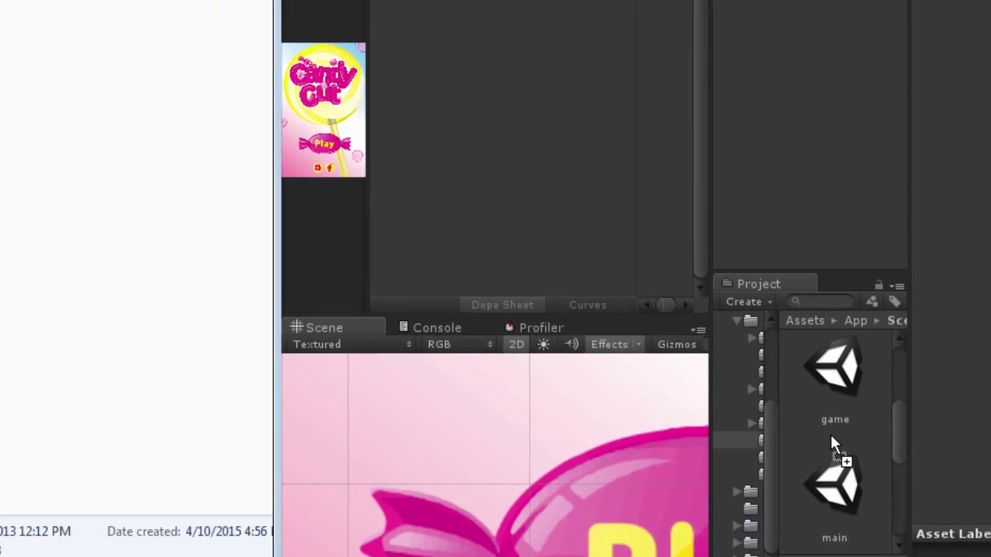
{"action": "left_click_drag", "start_coordinate": [831, 437], "coordinate": [895, 478]}
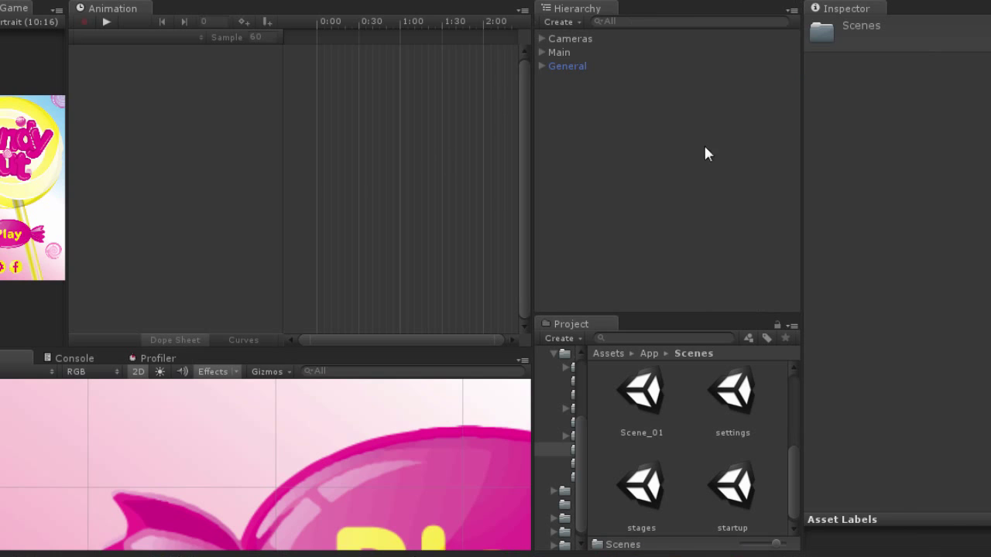
Open the imported Scene_01 scene, which holds Giftiz, GiftizListener and Main Camera.
{"action": "left_click", "coordinate": [752, 475]}
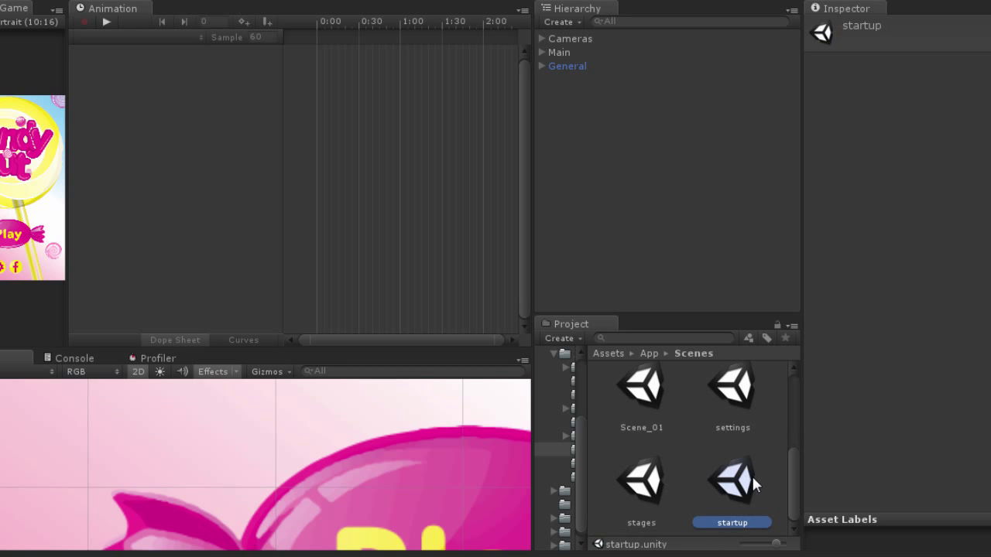
{"action": "scroll", "coordinate": [645, 505], "scroll_direction": "up", "scroll_amount": 3}
{"action": "left_click", "coordinate": [650, 504]}
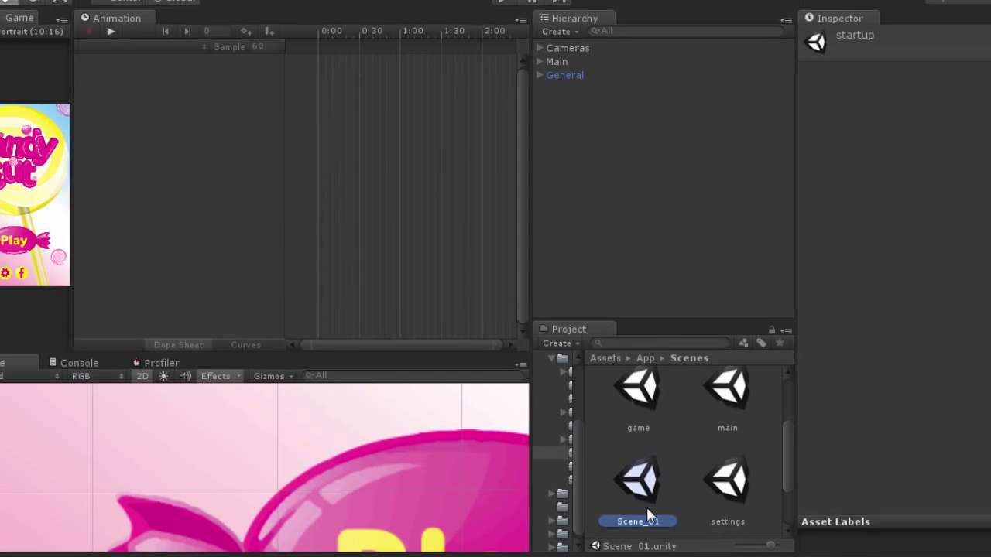
{"action": "double_click", "coordinate": [648, 512]}
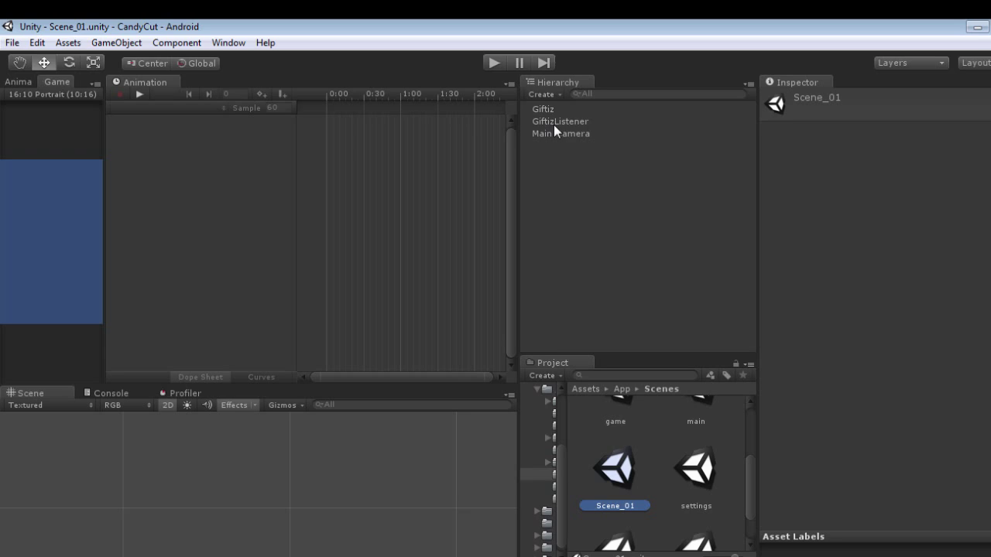
Inspect the Giftiz and GiftizListener objects and their script components.
{"action": "left_click", "coordinate": [544, 110]}
{"action": "left_click", "coordinate": [564, 123]}
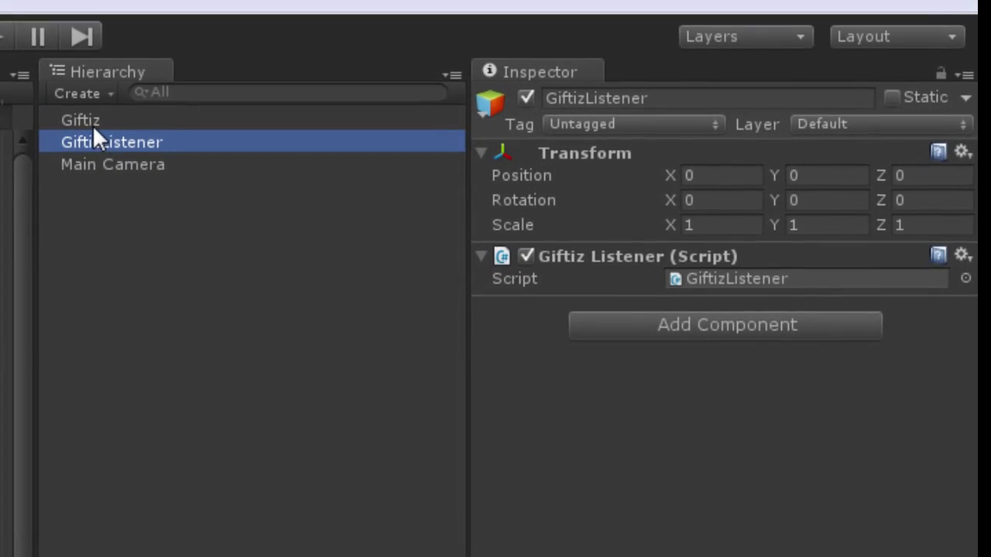
{"action": "left_click", "coordinate": [89, 122]}
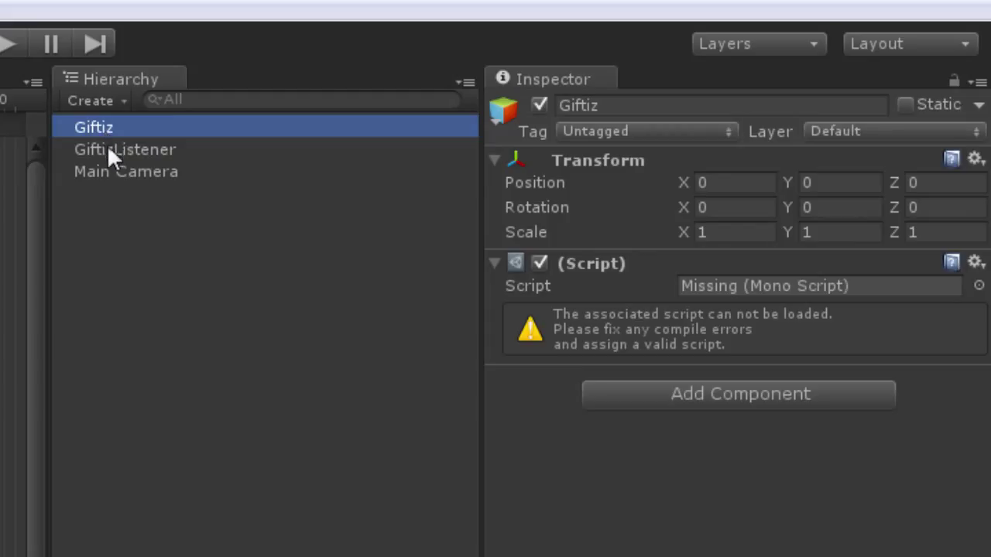
{"action": "left_click", "coordinate": [107, 144]}
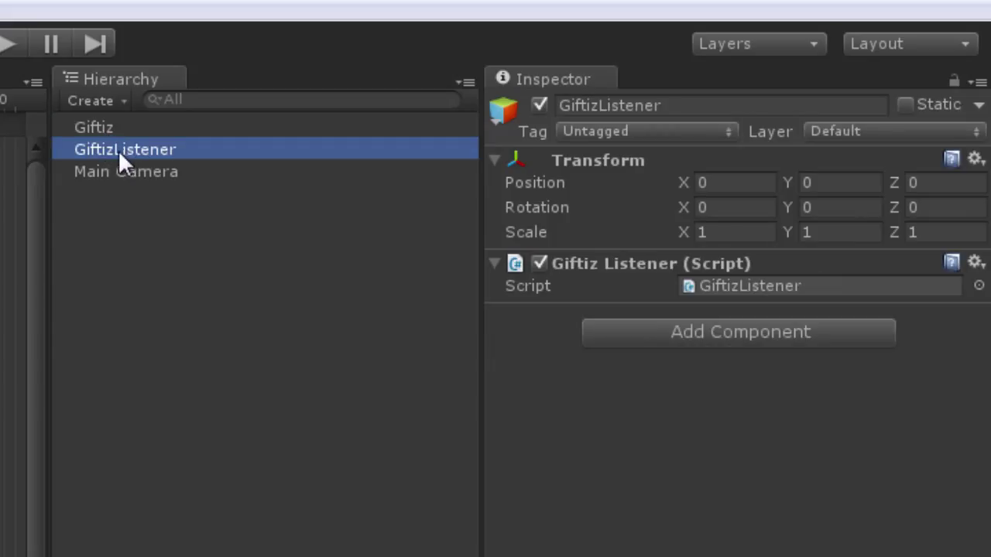
Select both Giftiz and GiftizListener and copy them from the hierarchy.
{"action": "left_click", "coordinate": [88, 127], "text": "ctrl"}
{"action": "right_click", "coordinate": [106, 138]}
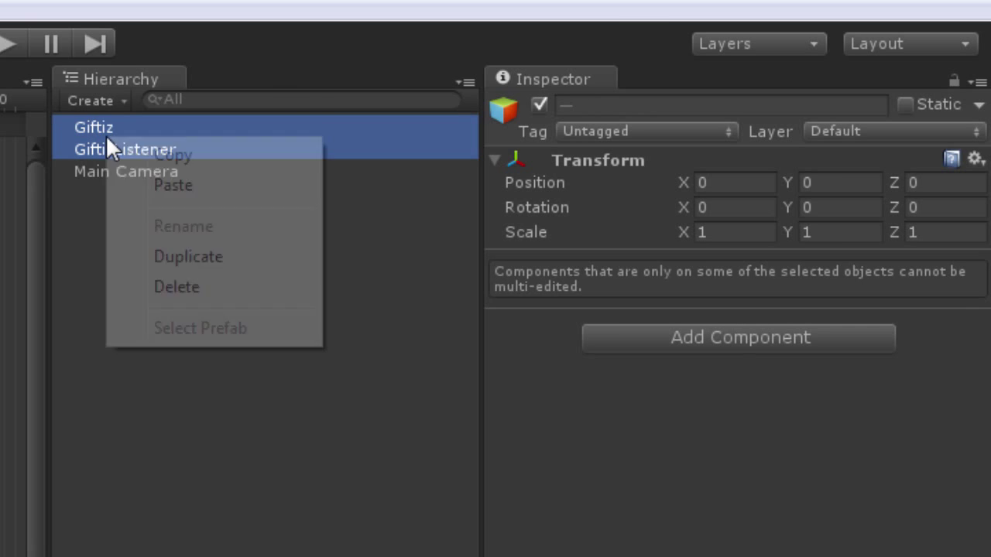
{"action": "left_click", "coordinate": [164, 157]}
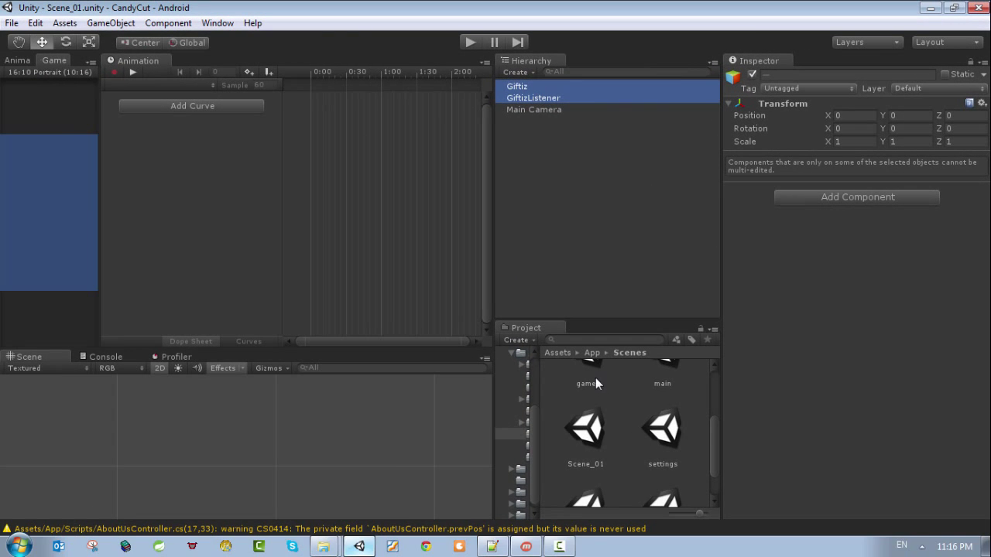
{"action": "left_click", "coordinate": [596, 383]}
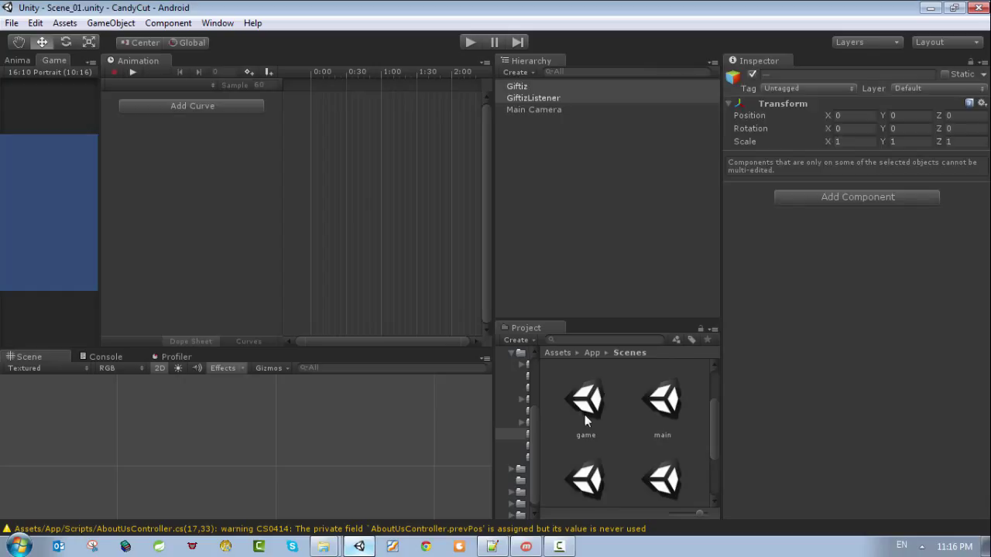
Open the game scene, enlarge the game preview, and paste the copied objects into the Hierarchy.
{"action": "double_click", "coordinate": [590, 423]}
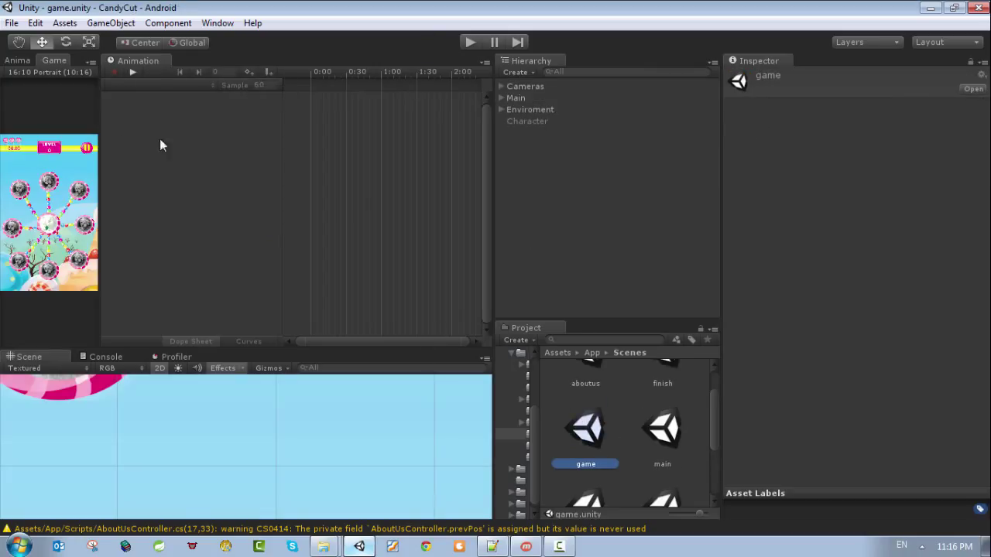
{"action": "left_click_drag", "start_coordinate": [101, 155], "coordinate": [315, 177]}
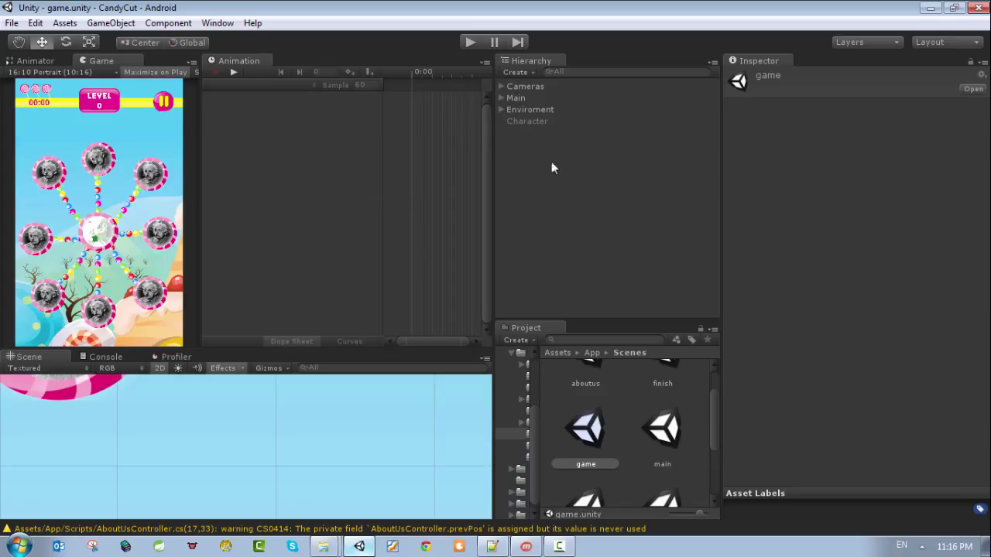
{"action": "right_click", "coordinate": [542, 201]}
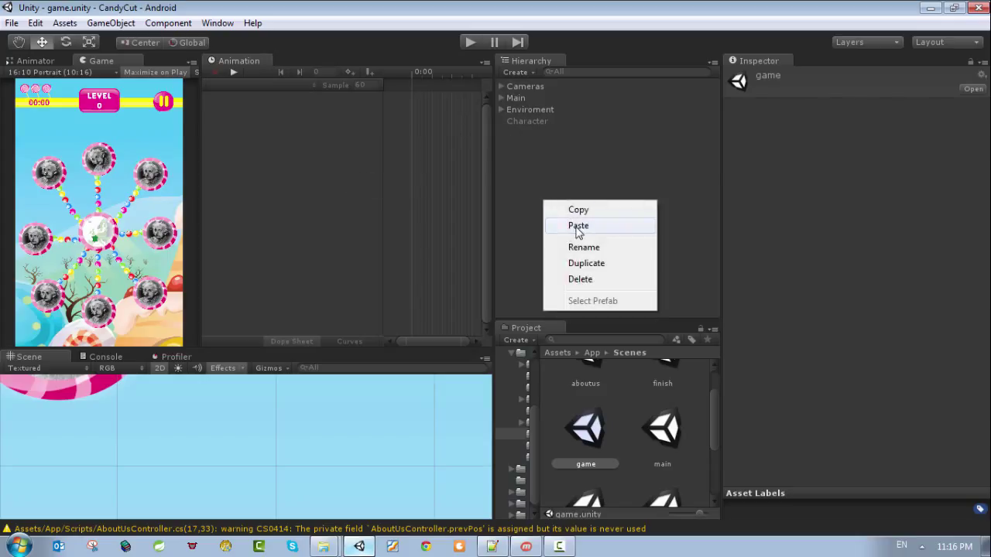
{"action": "left_click", "coordinate": [582, 230]}
Inspect the pasted Giftiz and GiftizListener objects, finding Giftiz's missing script.
{"action": "left_click", "coordinate": [556, 210]}
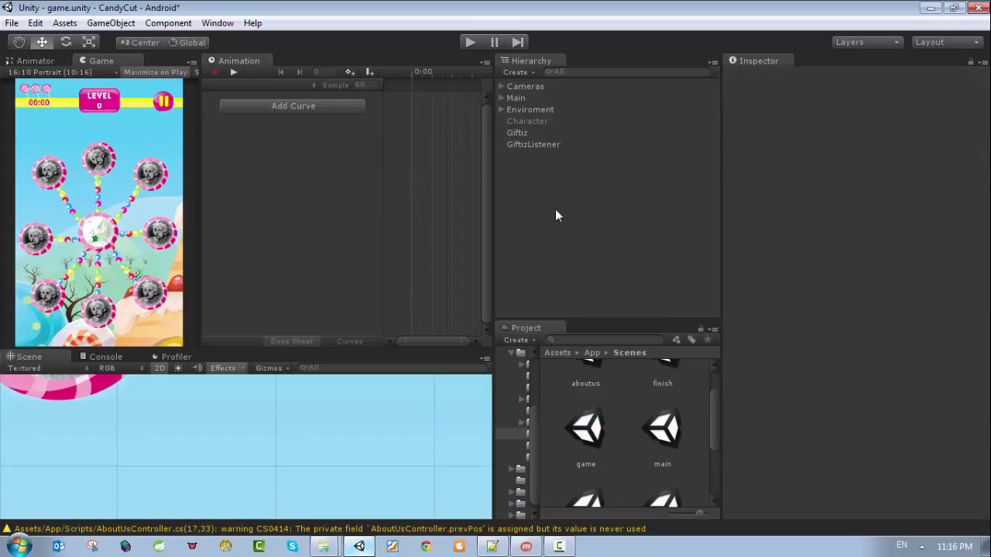
{"action": "left_click", "coordinate": [525, 135]}
{"action": "left_click", "coordinate": [531, 144]}
{"action": "left_click", "coordinate": [526, 134]}
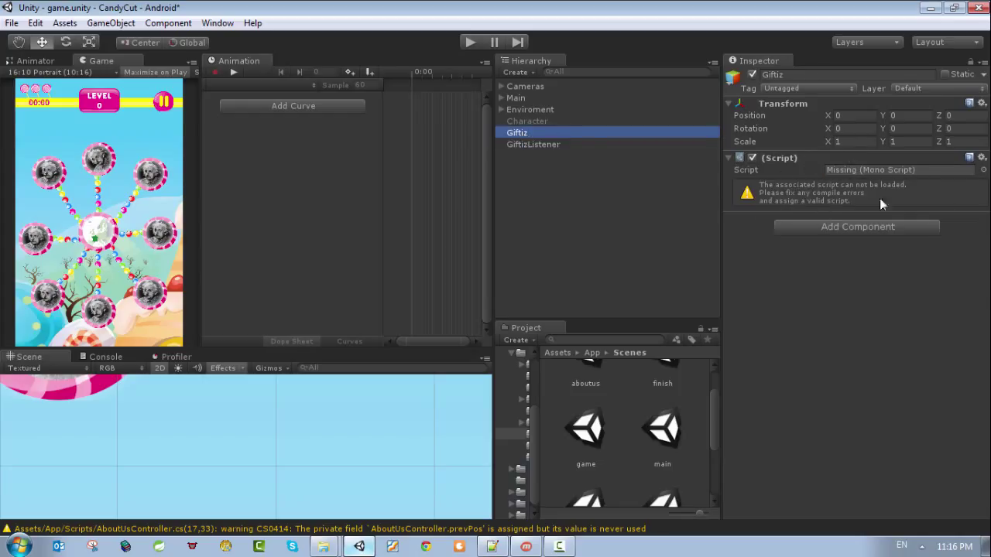
Remove the missing Script component from Giftiz and begin creating a new GiftizController script for it.
{"action": "left_click", "coordinate": [983, 159]}
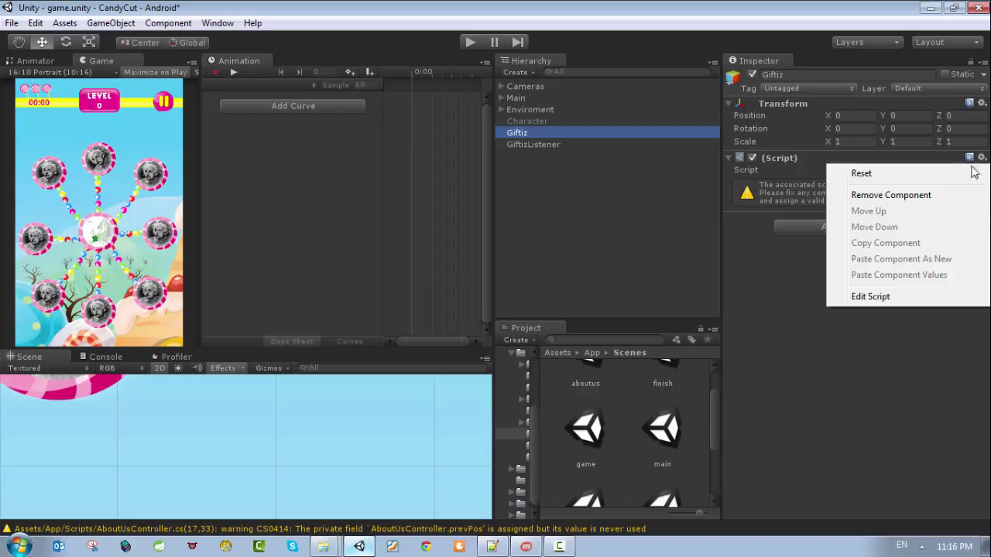
{"action": "left_click", "coordinate": [867, 195]}
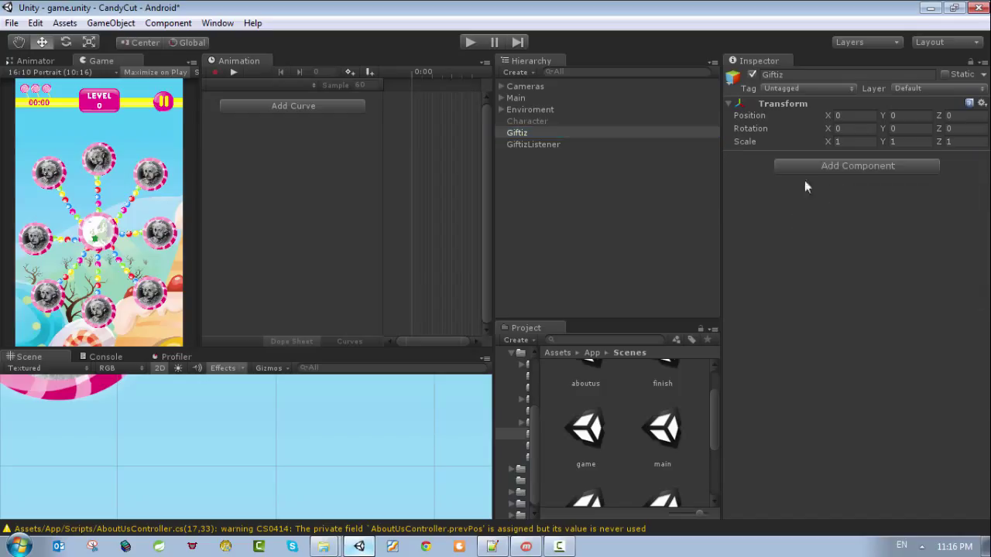
{"action": "left_click", "coordinate": [821, 166]}
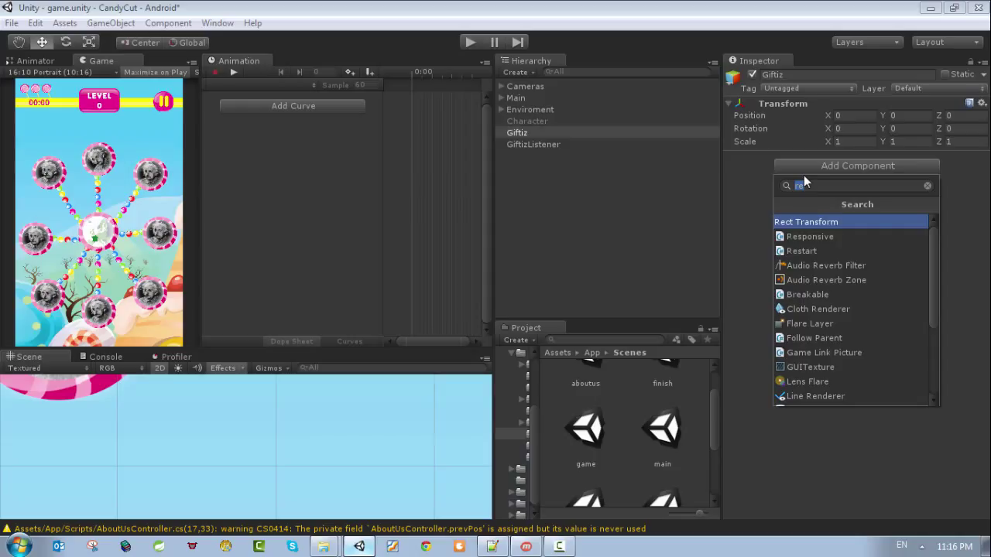
{"action": "type", "text": "Gif"}
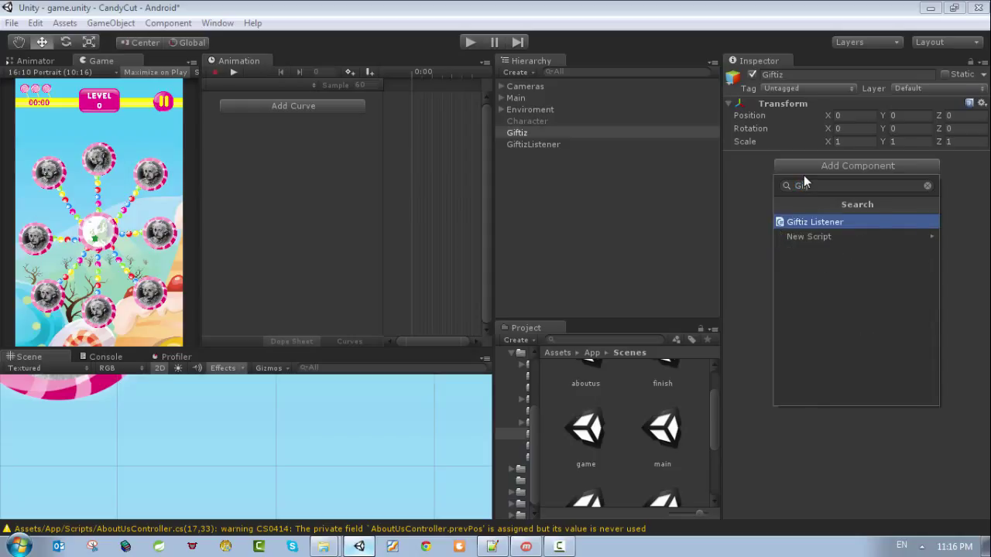
{"action": "type", "text": "tizCont"}
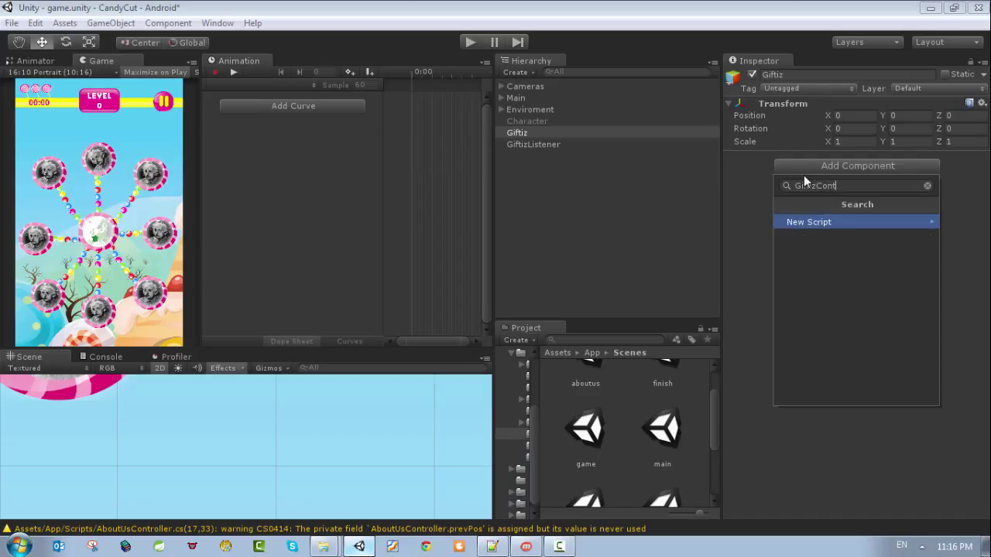
{"action": "type", "text": "roller"}
{"action": "left_click", "coordinate": [810, 221]}
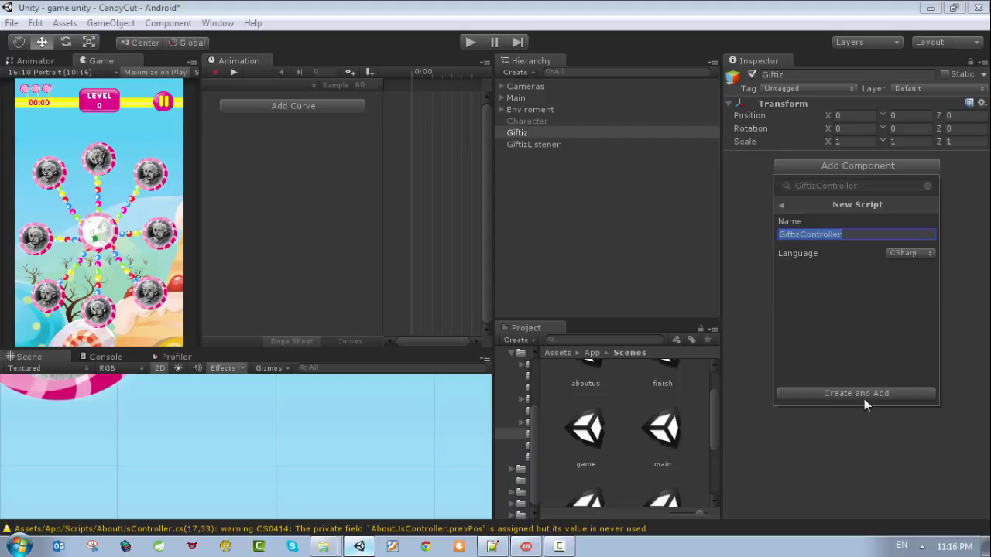